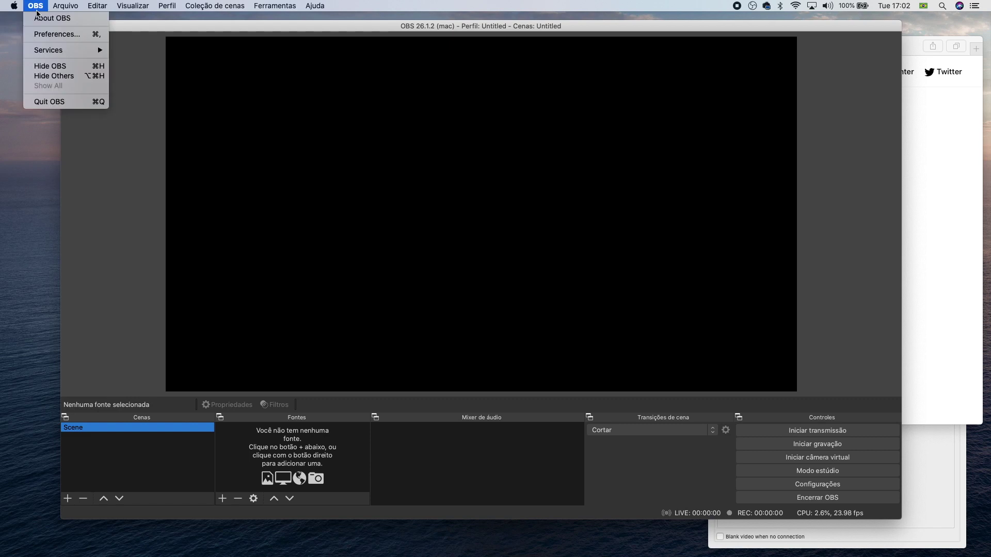
Step: Set the base canvas resolution to a vertical 720x1280 in the video settings and confirm
click(50, 34)
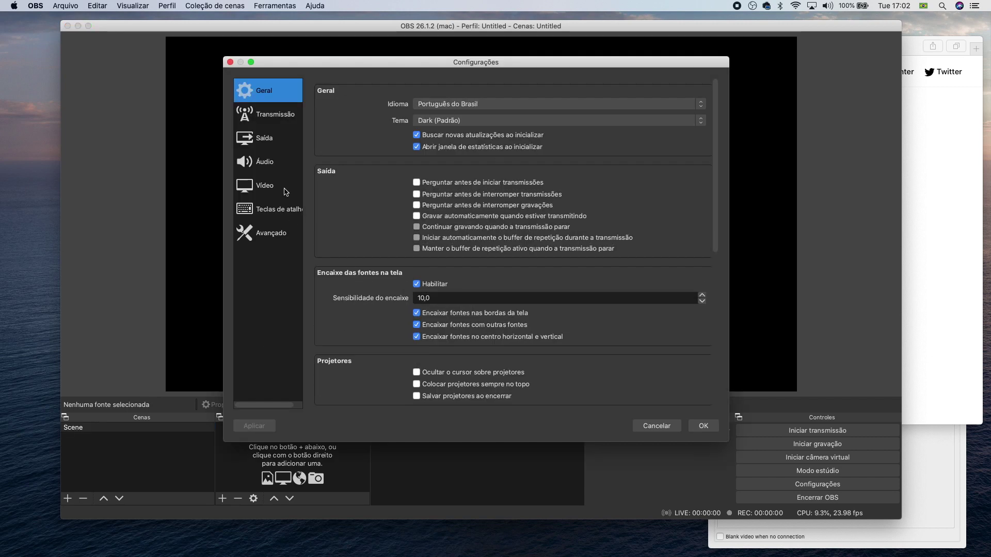
click(264, 187)
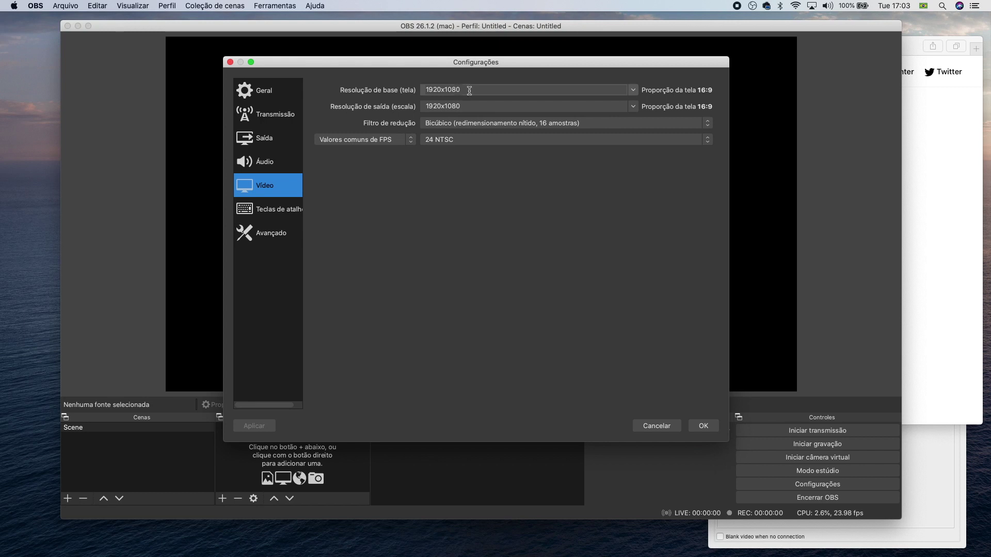
click(638, 89)
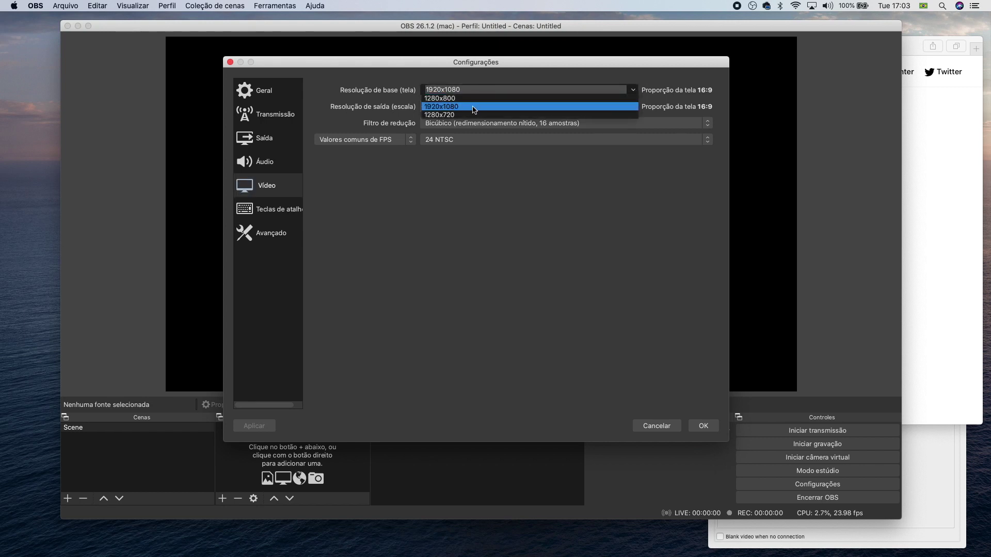
click(449, 115)
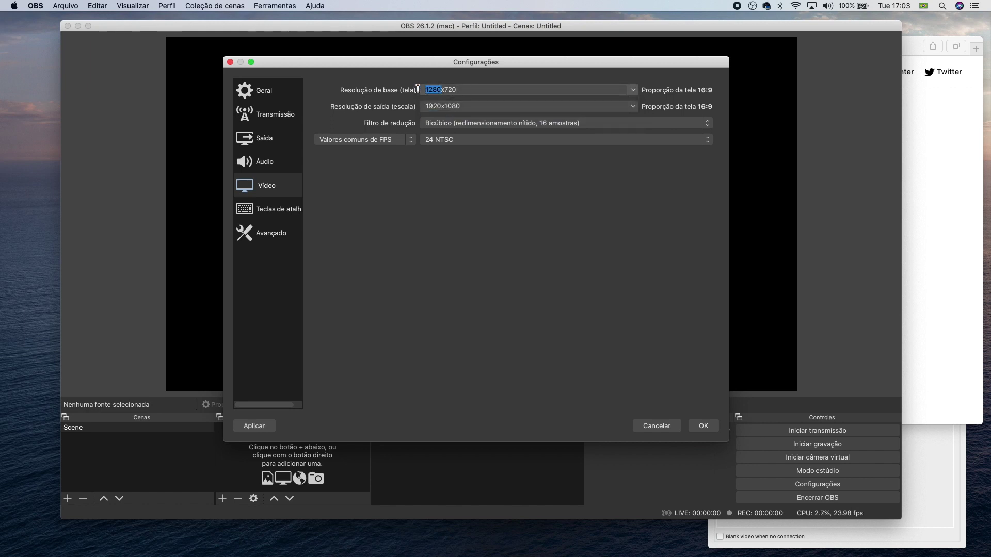
text(720x)
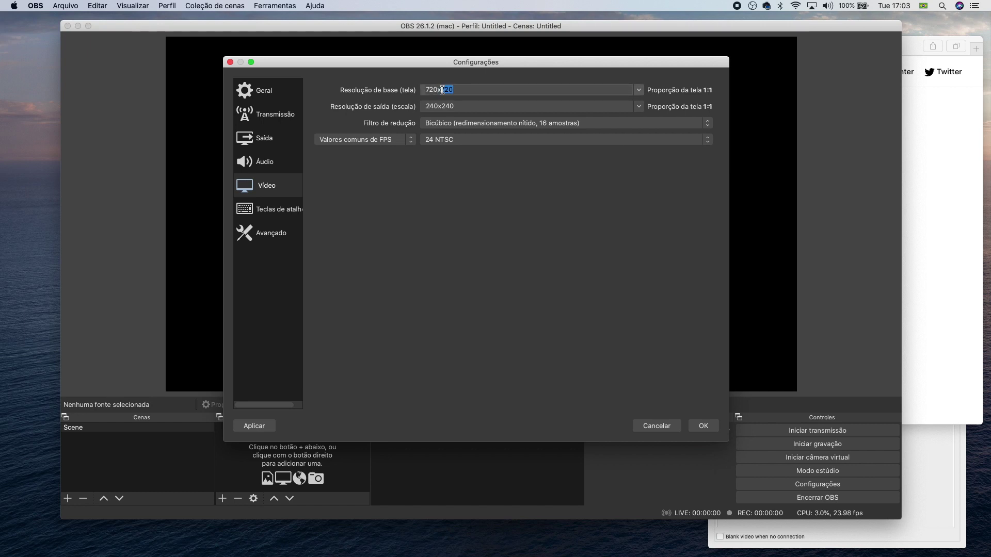
text(1280)
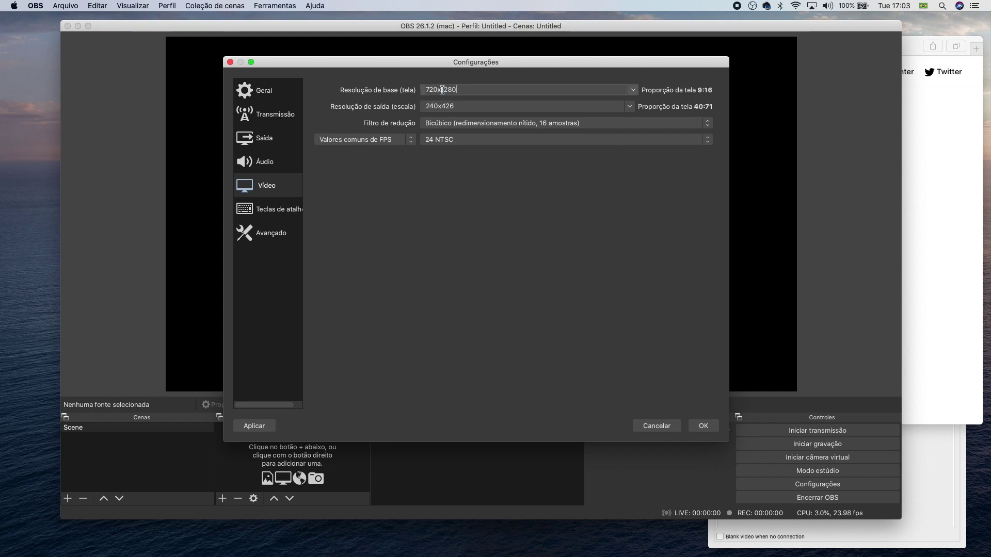
click(462, 109)
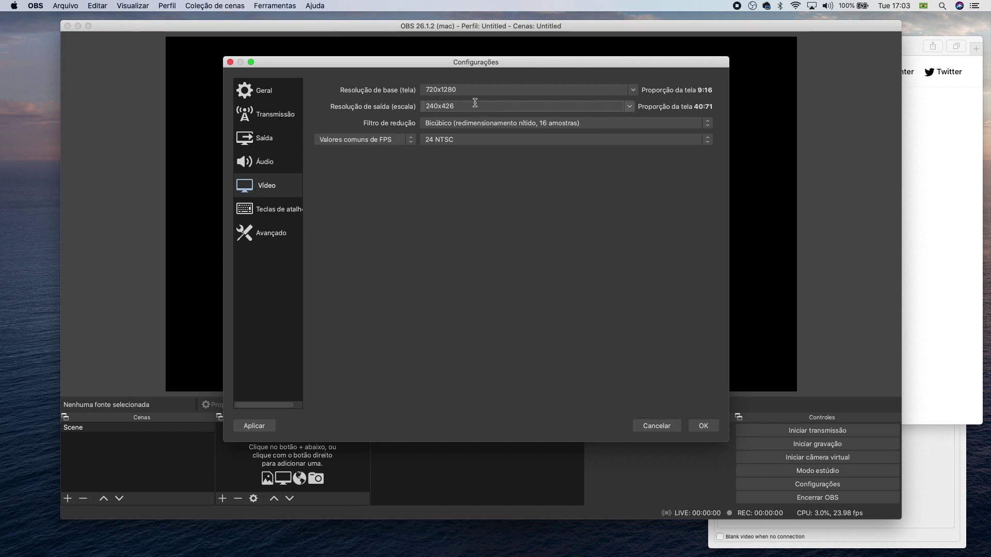
click(710, 428)
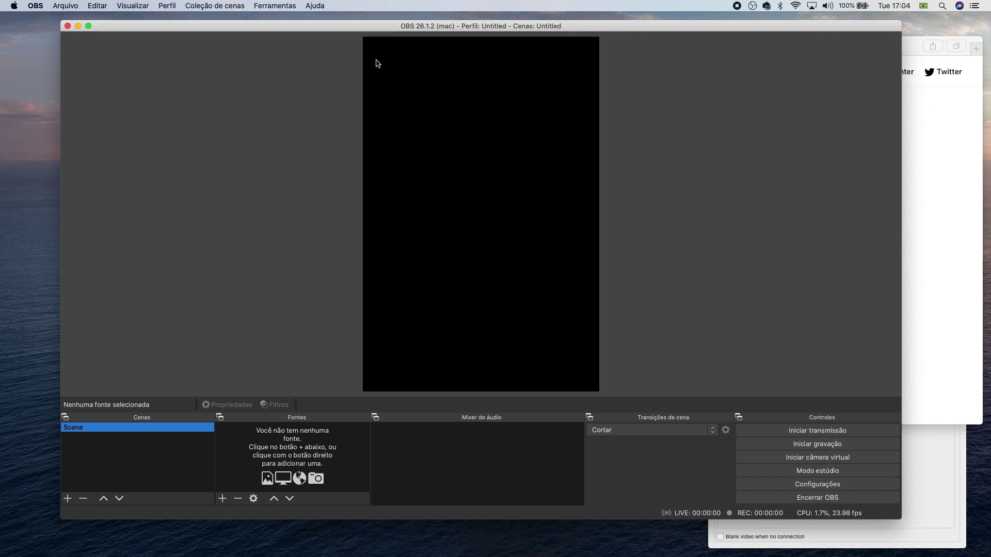
Step: Add a video capture device source named WEBCAM that uses the FaceTime HD Camera
click(223, 499)
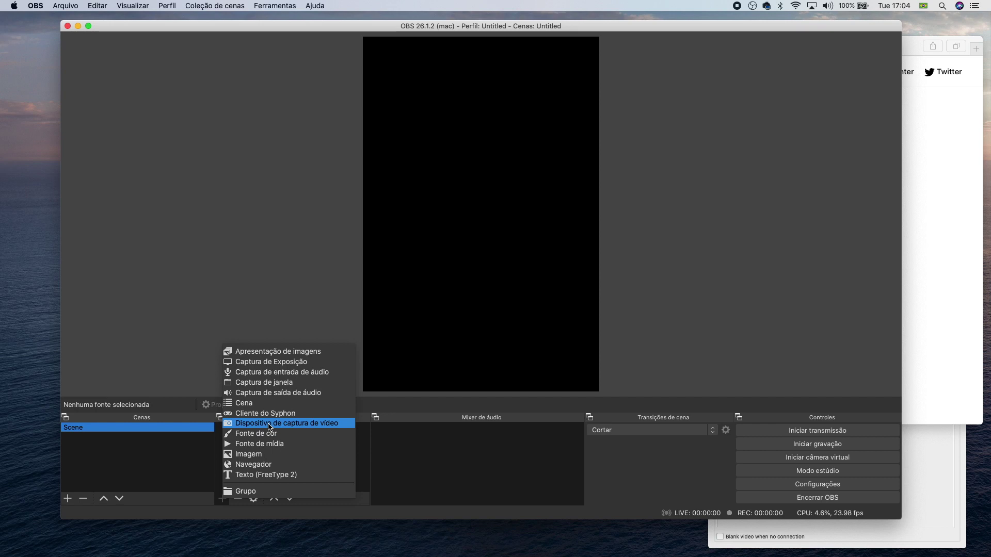
click(290, 425)
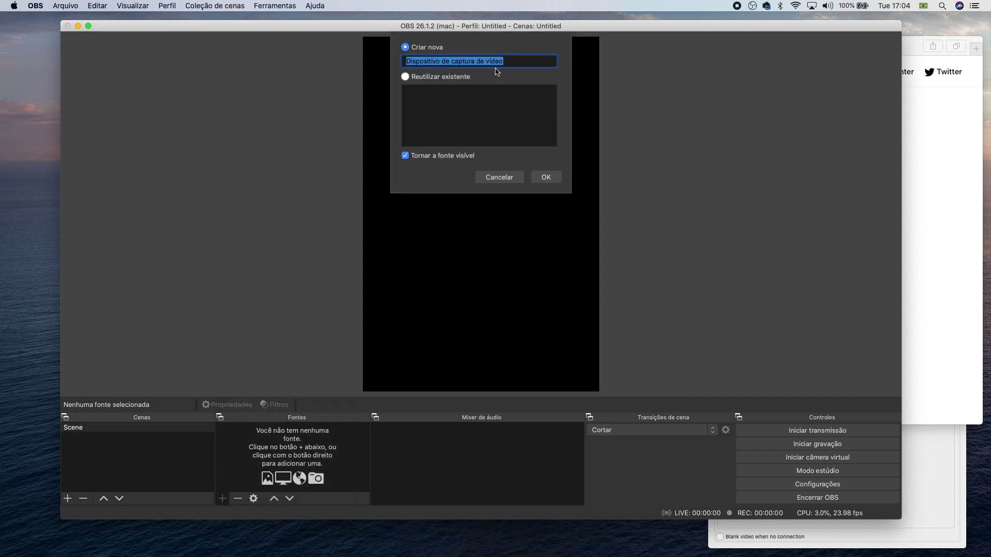
text(a)
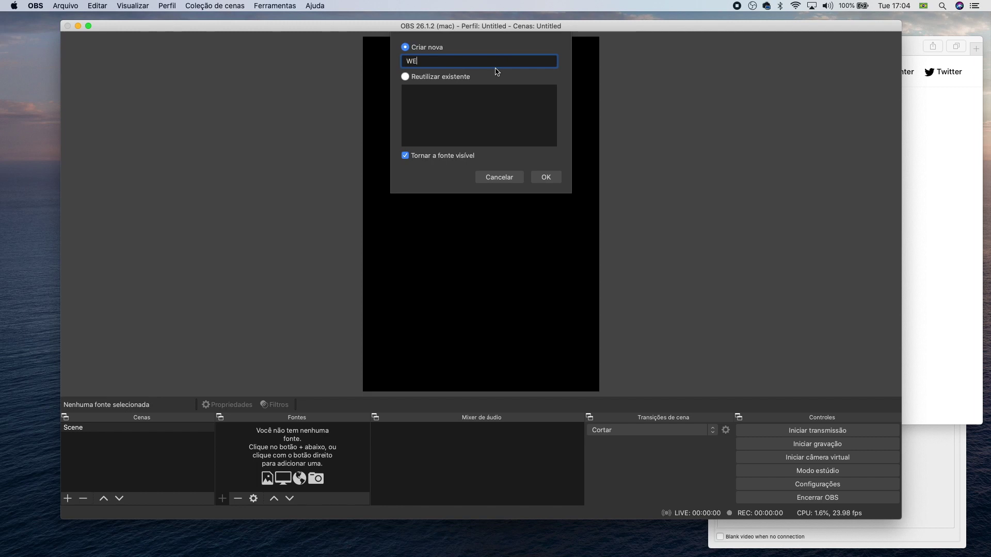
click(546, 178)
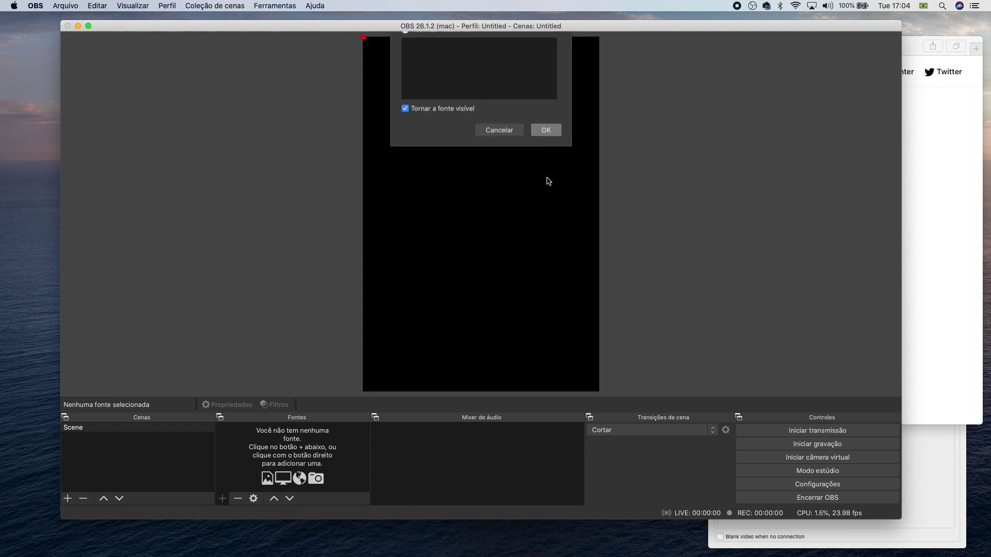
click(436, 307)
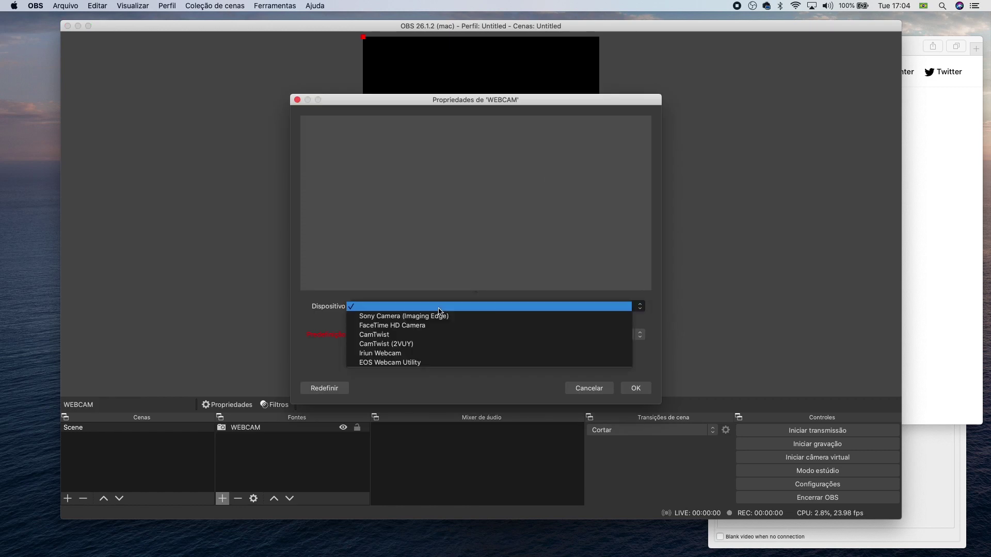
click(412, 326)
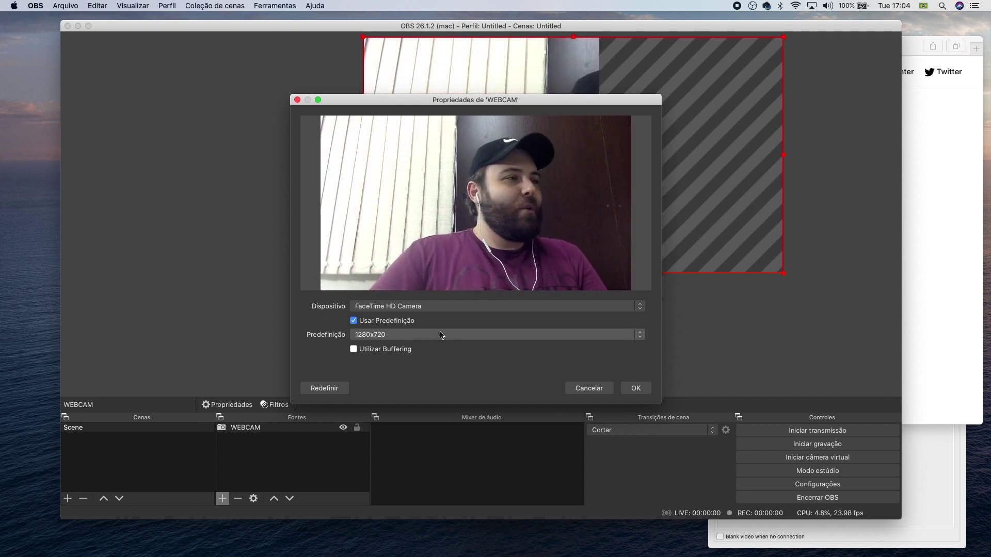
click(635, 389)
Step: Reposition and enlarge the webcam image to fill the vertical canvas's full height, with the person centred
drag(548, 187, 475, 226)
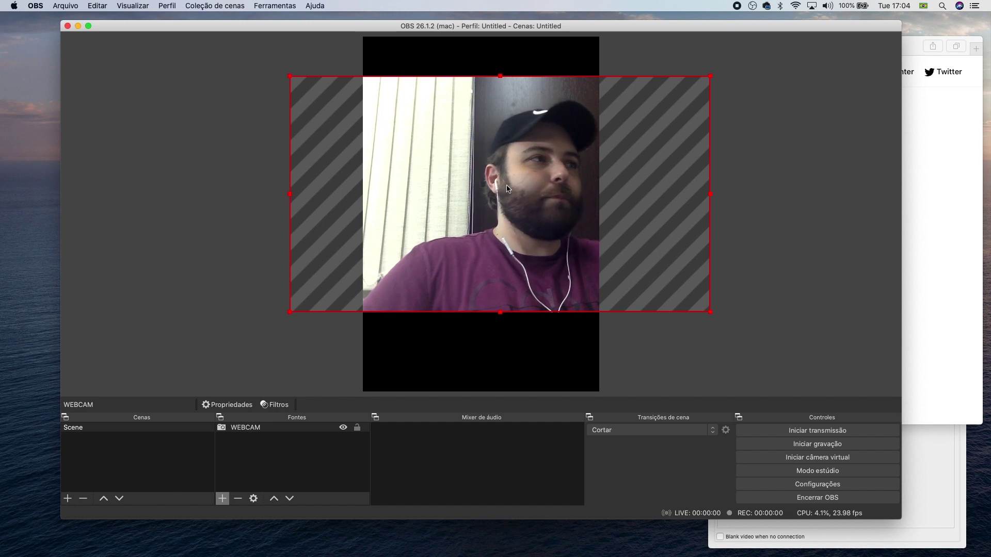
drag(502, 187, 446, 147)
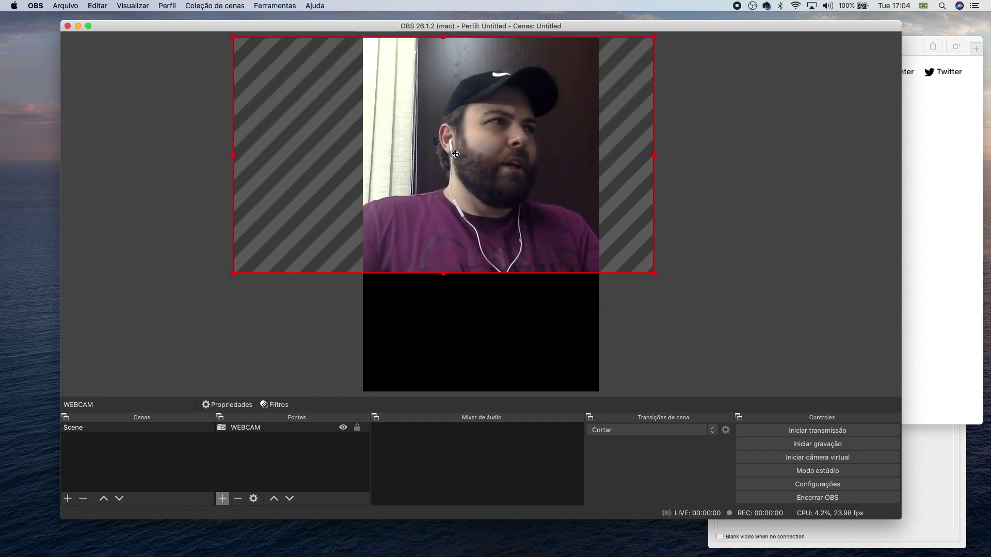
drag(652, 275, 789, 388)
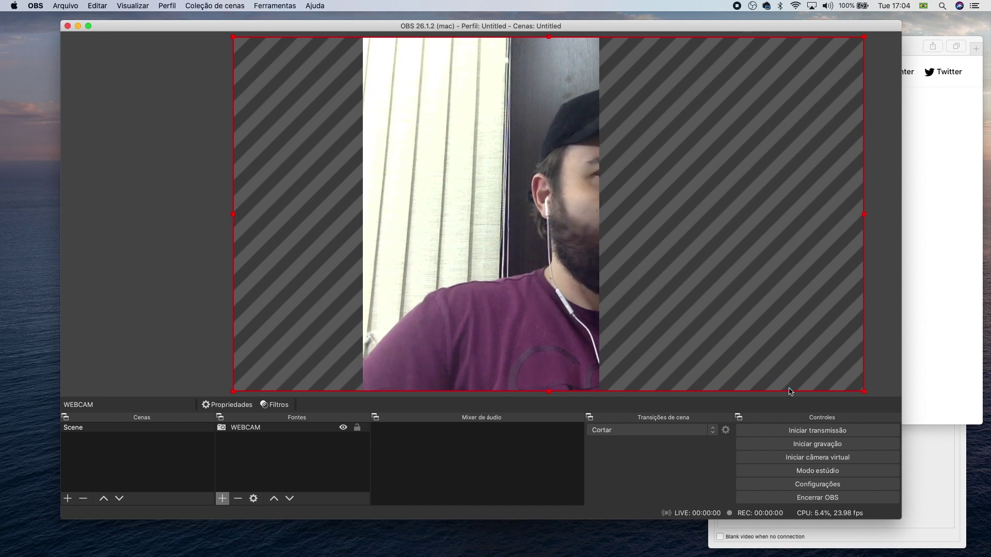
drag(520, 290, 389, 288)
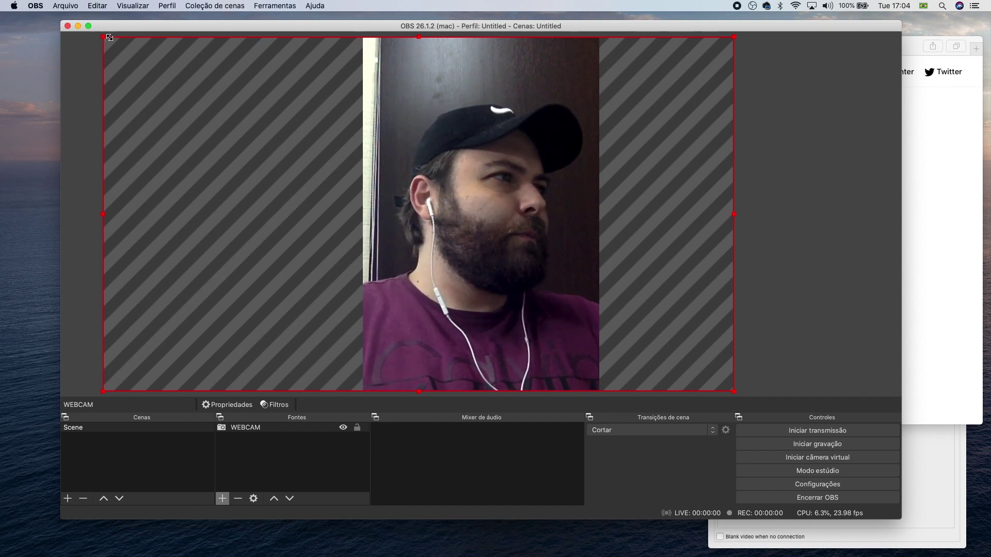
Step: Shrink the webcam image to about the canvas width and place it in the middle of the vertical canvas
drag(102, 37, 326, 160)
drag(450, 252, 368, 184)
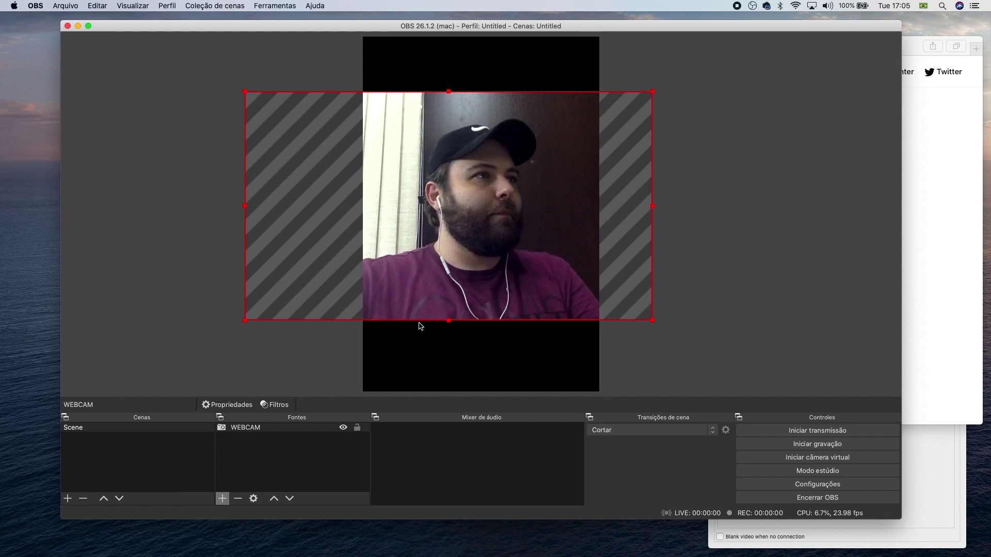
drag(470, 232, 511, 229)
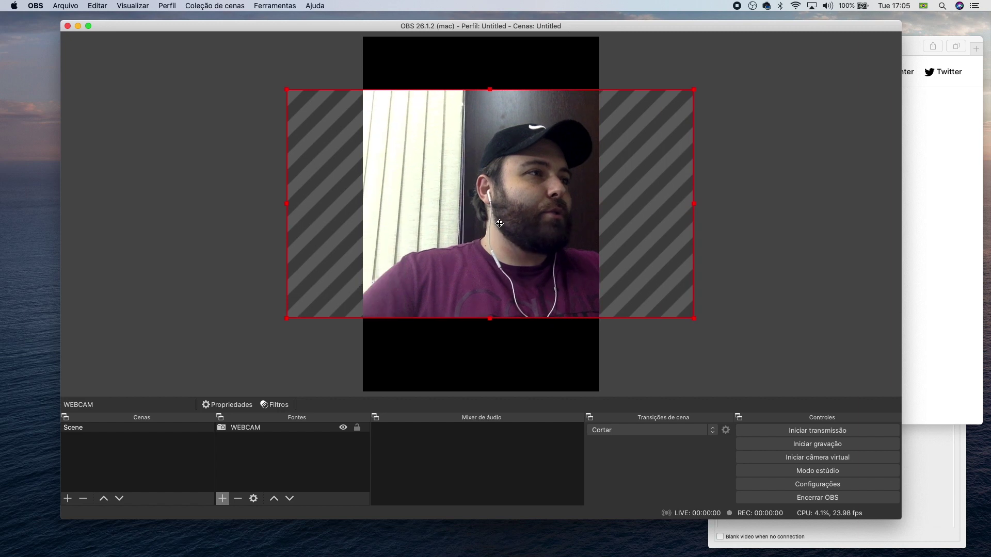
drag(286, 89, 367, 137)
drag(486, 210, 428, 181)
drag(633, 110, 594, 131)
drag(547, 170, 600, 161)
drag(646, 123, 604, 148)
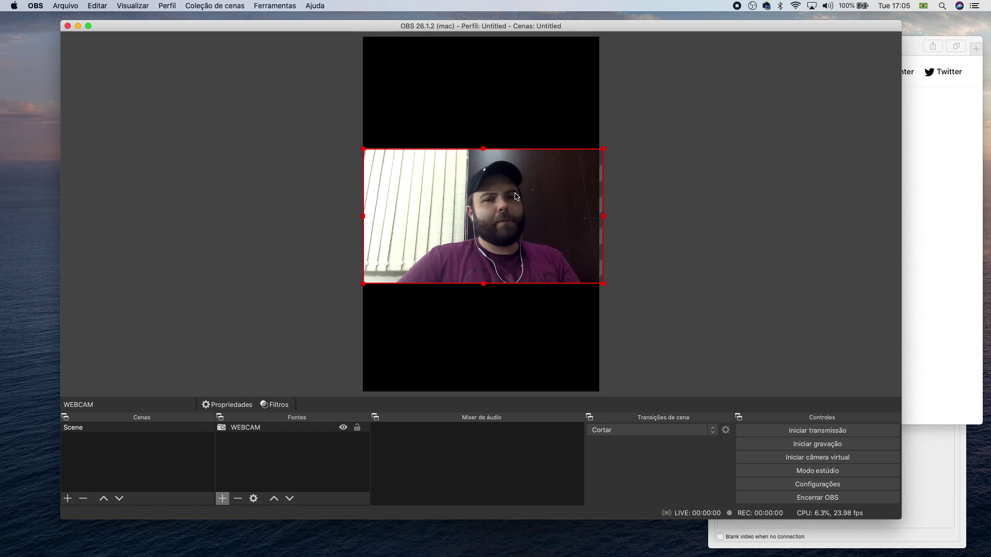
Step: Rotate the webcam image 90° clockwise, enlarge it to fill the whole vertical canvas, and deselect it
right_click(496, 195)
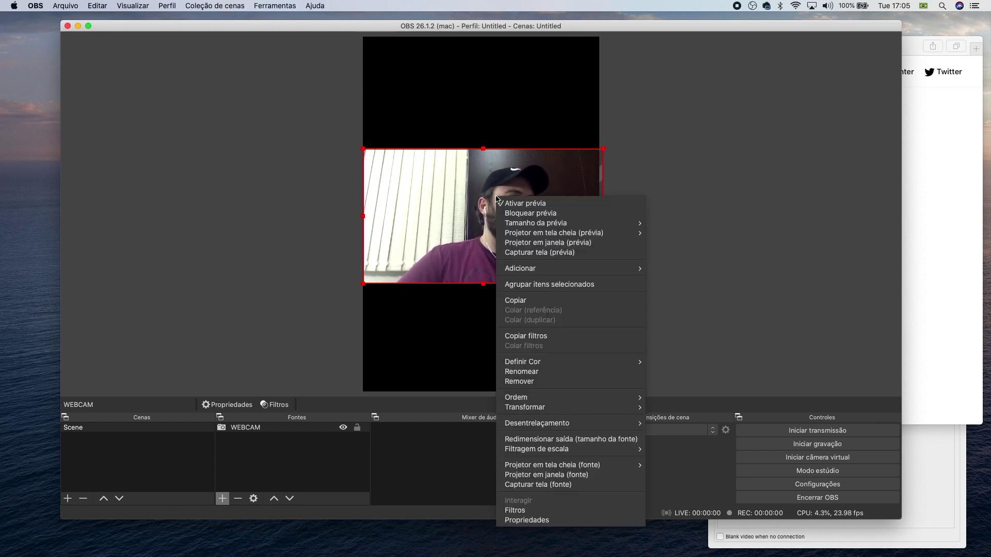
mouse_move(606, 410)
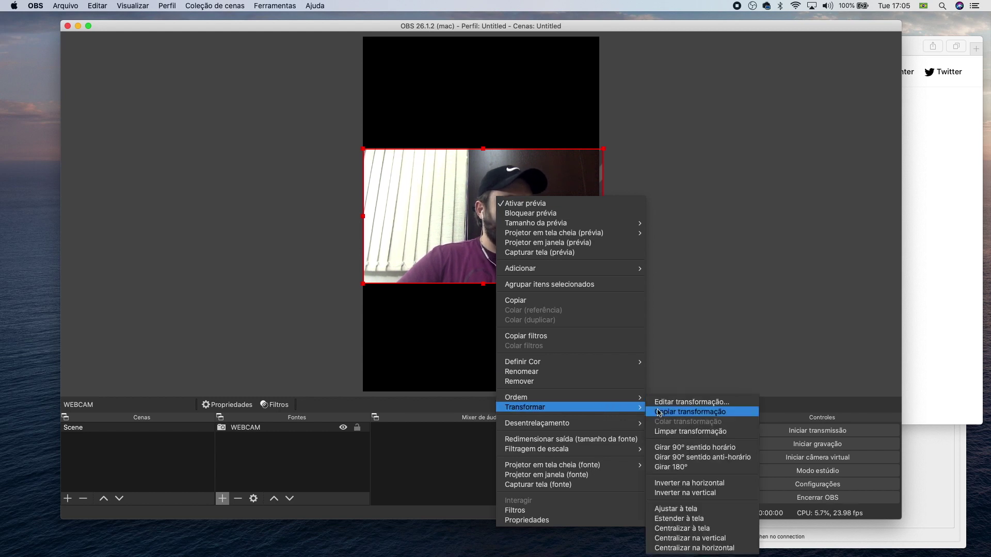
click(691, 450)
mouse_move(431, 287)
mouse_down()
mouse_move(448, 280)
mouse_move(431, 290)
mouse_up()
drag(496, 150, 595, 77)
drag(548, 106, 530, 124)
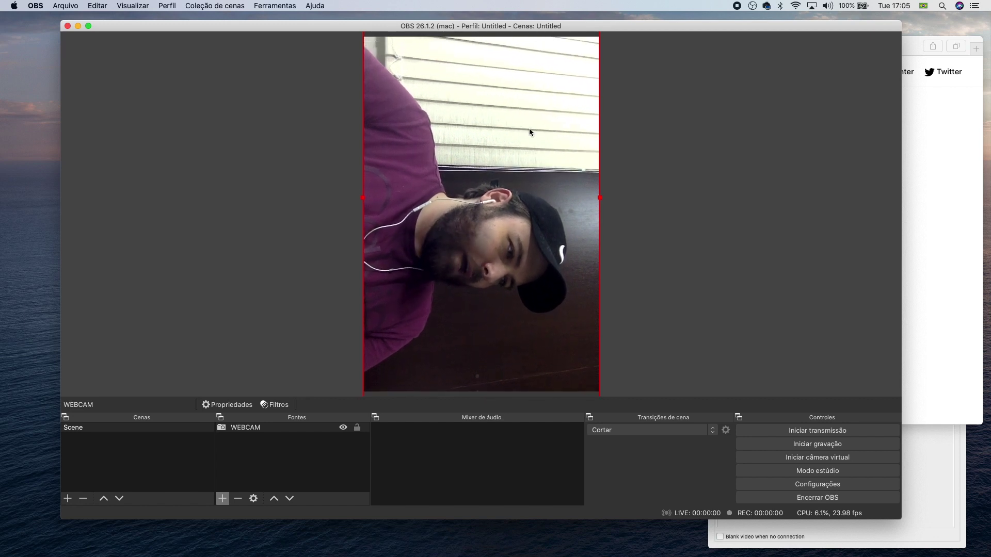
click(677, 162)
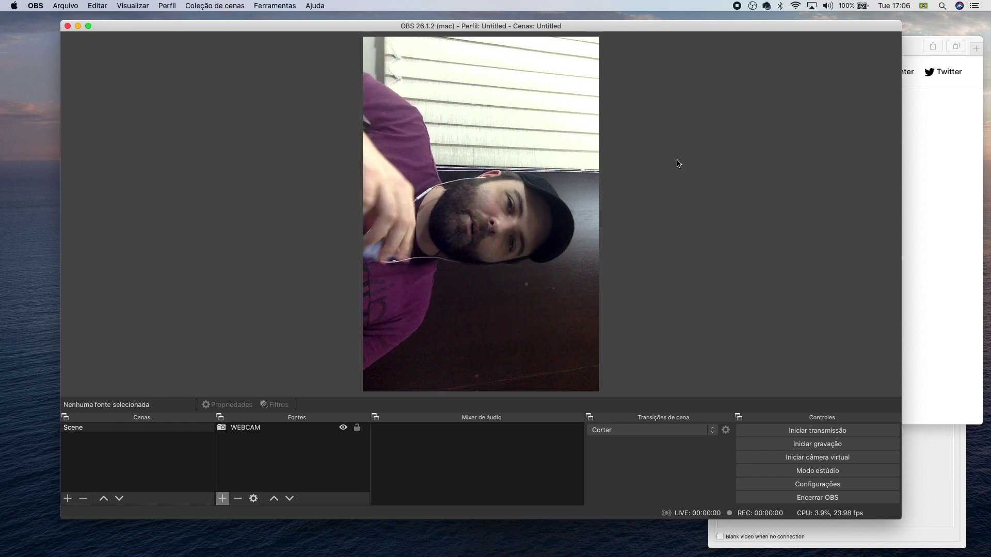
Step: Hide the WEBCAM source and clear the source selection
click(243, 428)
click(343, 428)
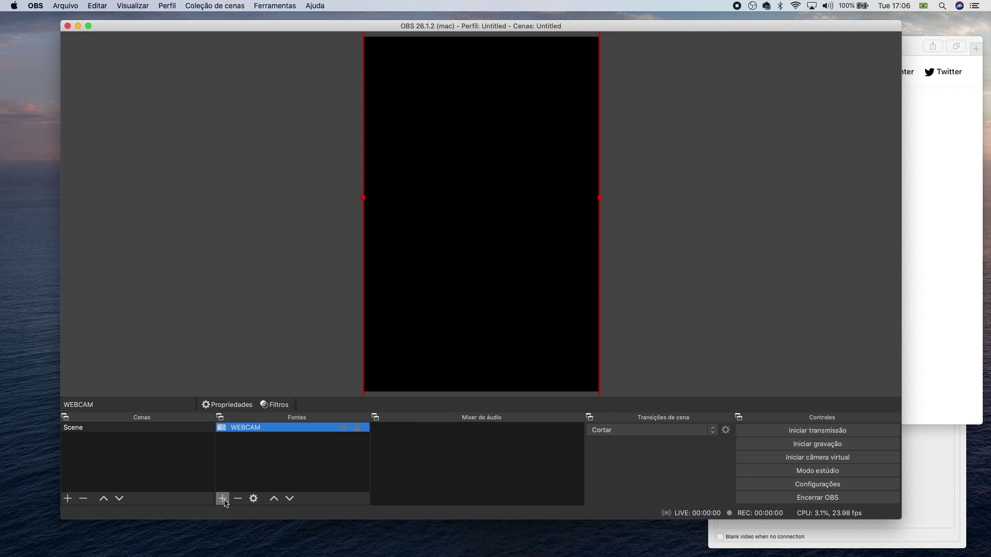
click(245, 465)
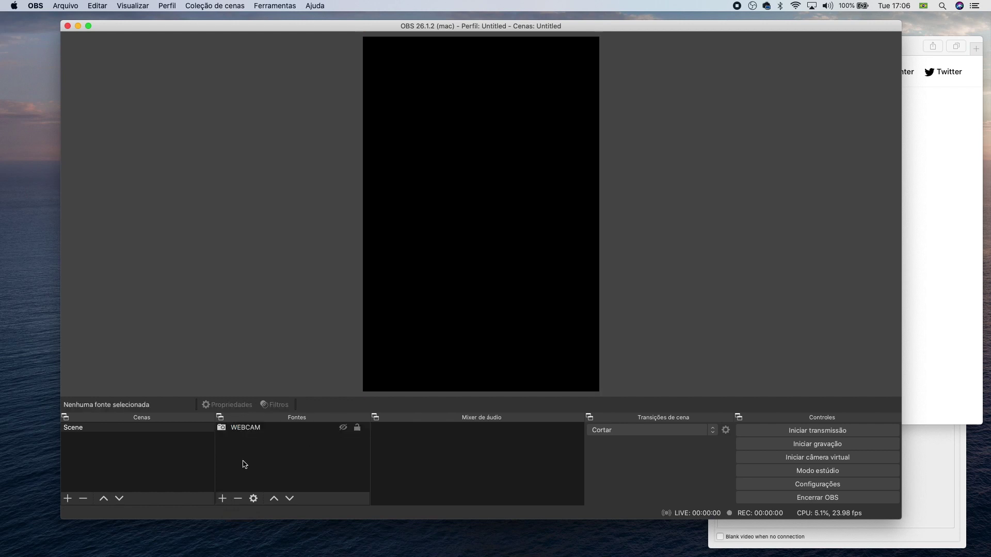
Step: Create a second video capture device source named CELULAR
click(222, 499)
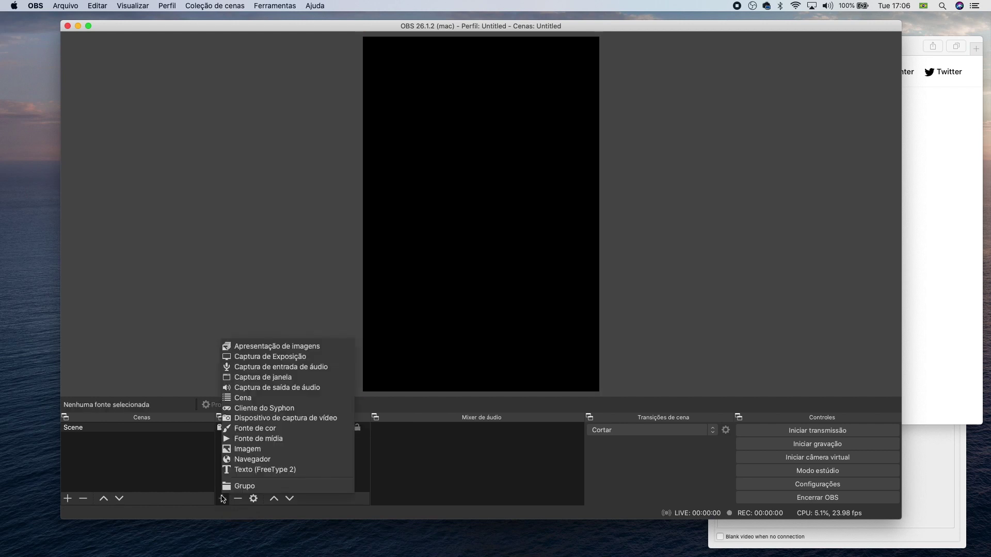
click(266, 419)
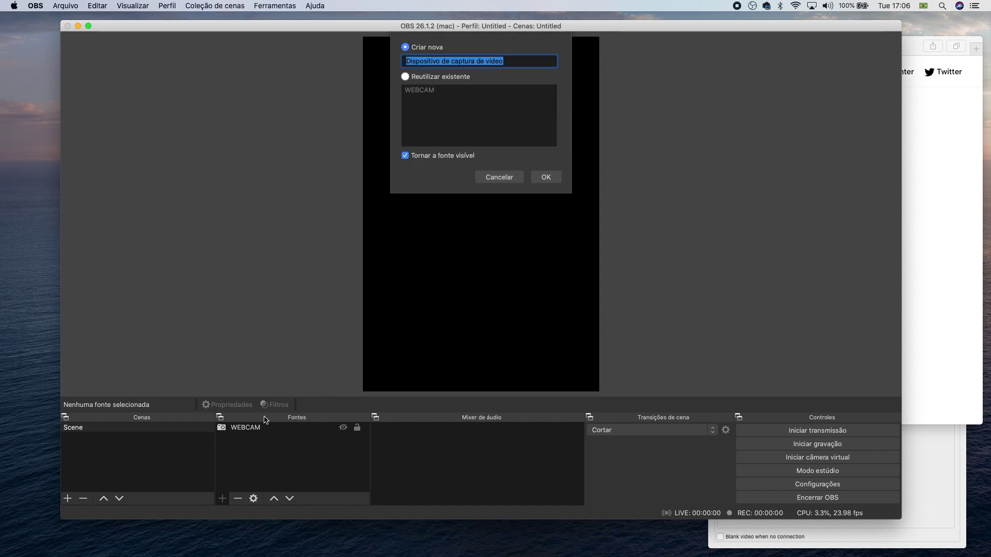
text(IPHON)
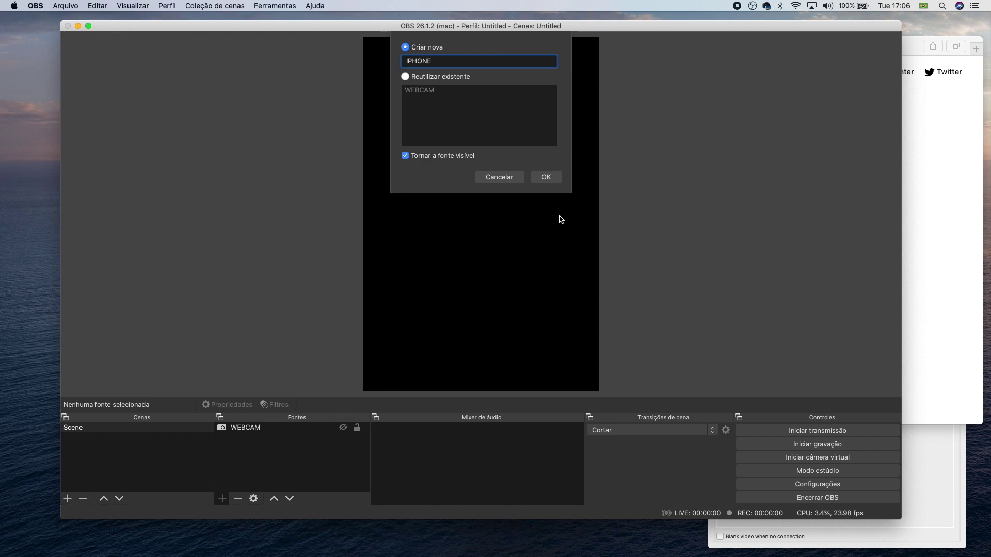
text(E)
click(547, 181)
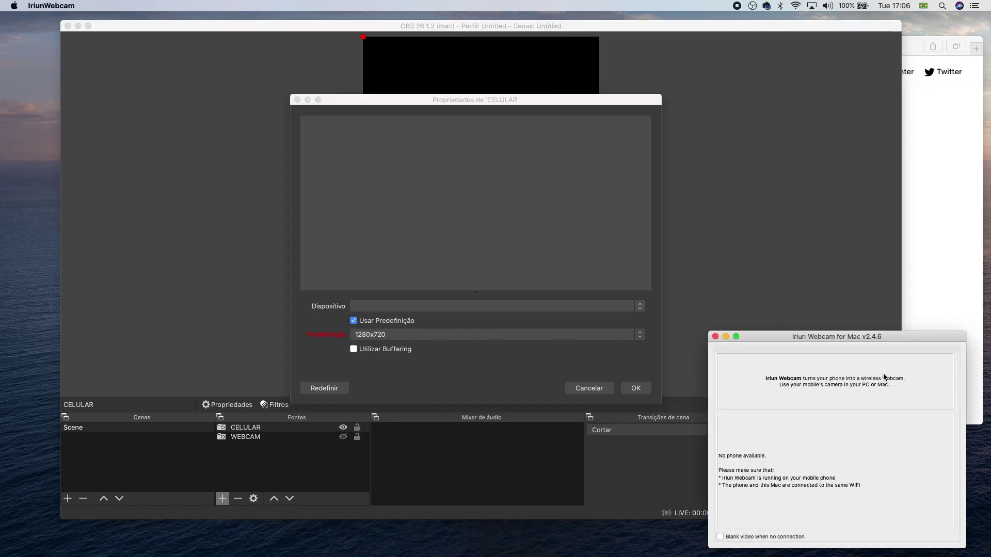
Step: Move the Iriun Webcam window beside the source properties, set CELULAR's device to Iriun Webcam, and confirm
drag(885, 336, 707, 260)
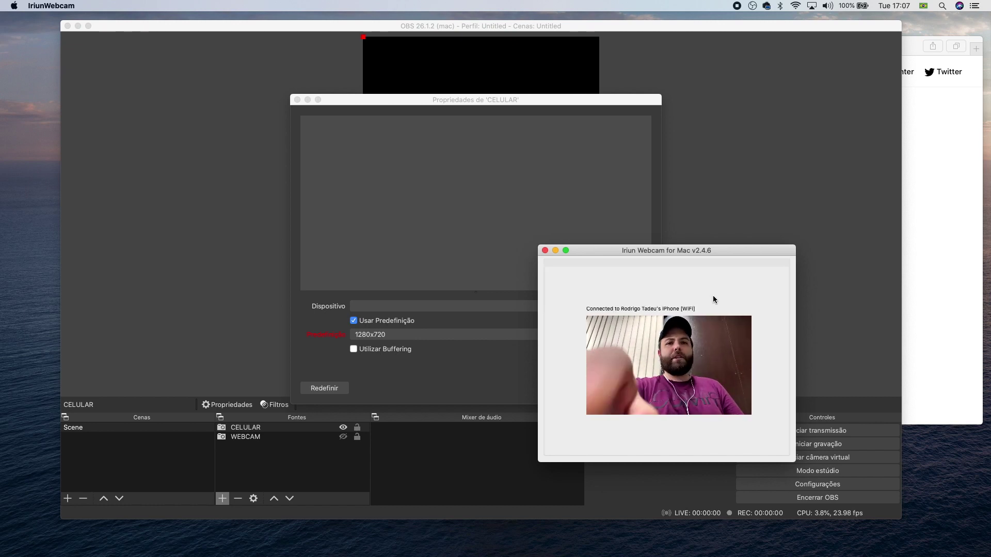
click(413, 312)
click(414, 309)
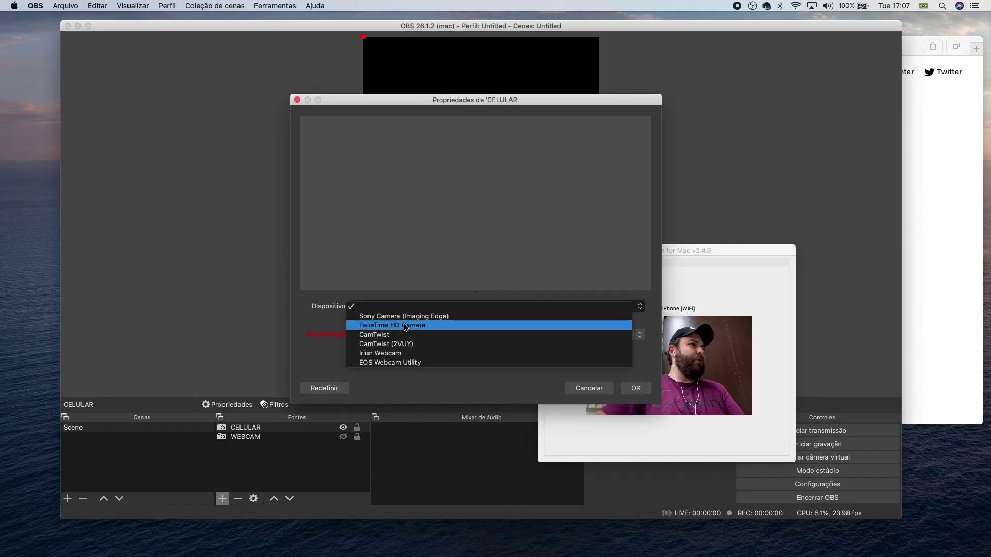
click(392, 355)
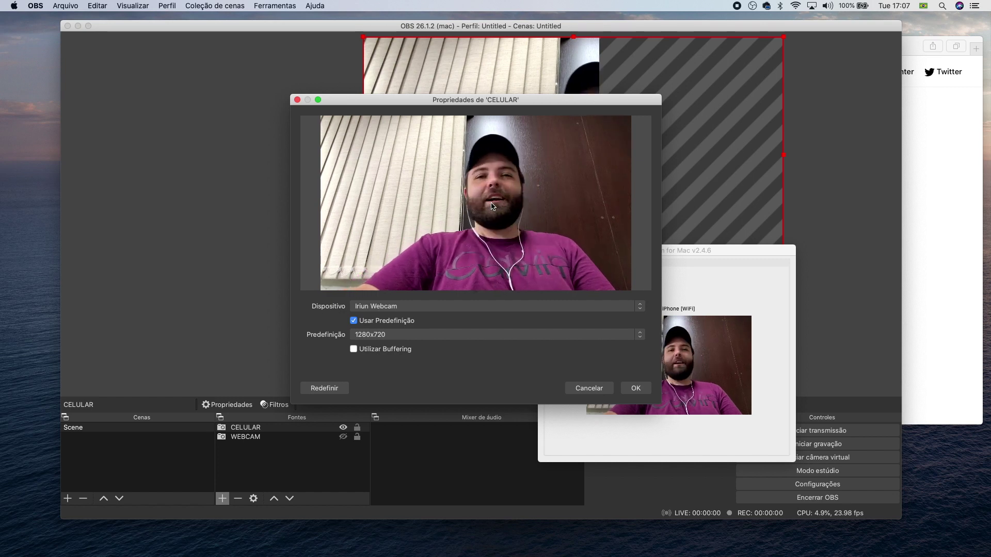
click(635, 388)
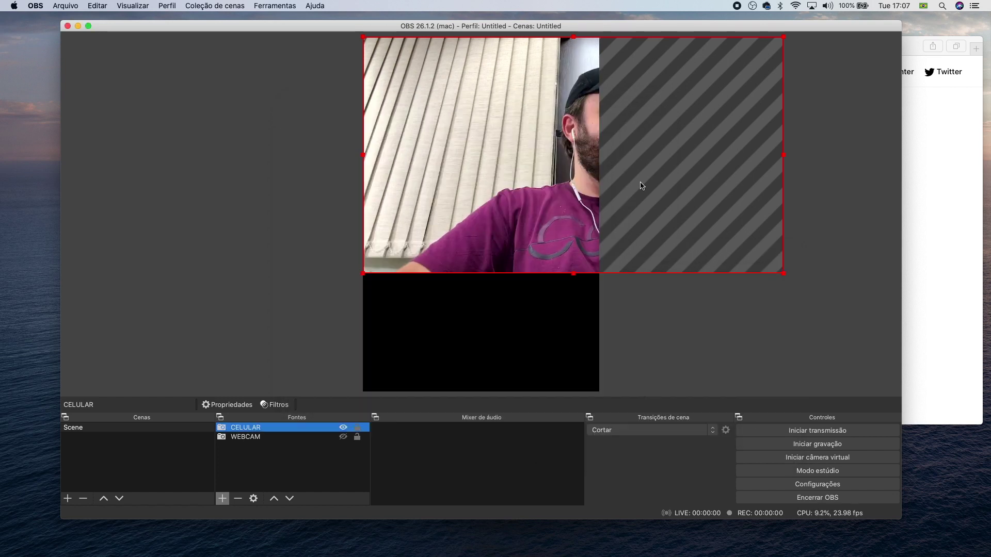
Step: Enlarge the CELULAR image in the preview and reposition it so the subject sits in the middle of the vertical canvas
drag(547, 167, 418, 199)
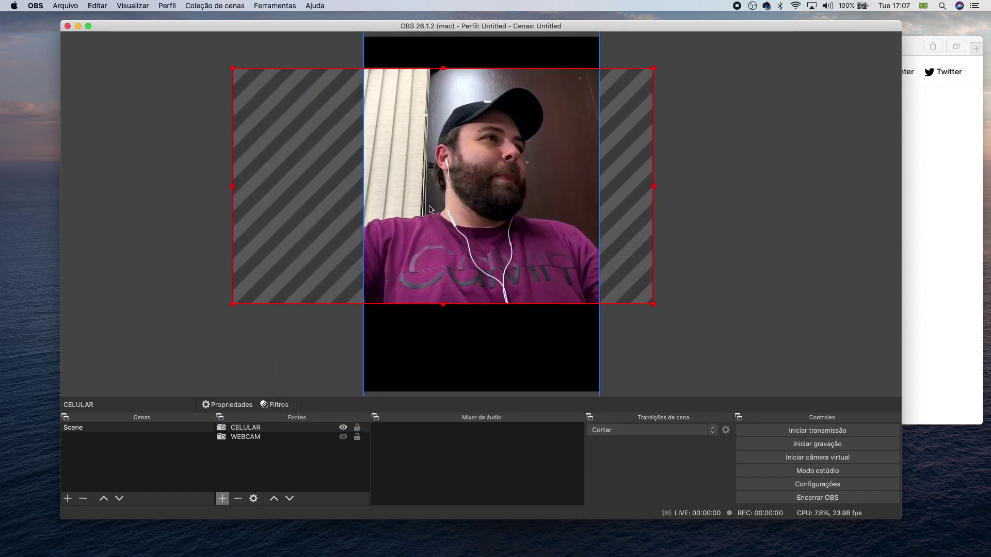
drag(232, 67, 132, 21)
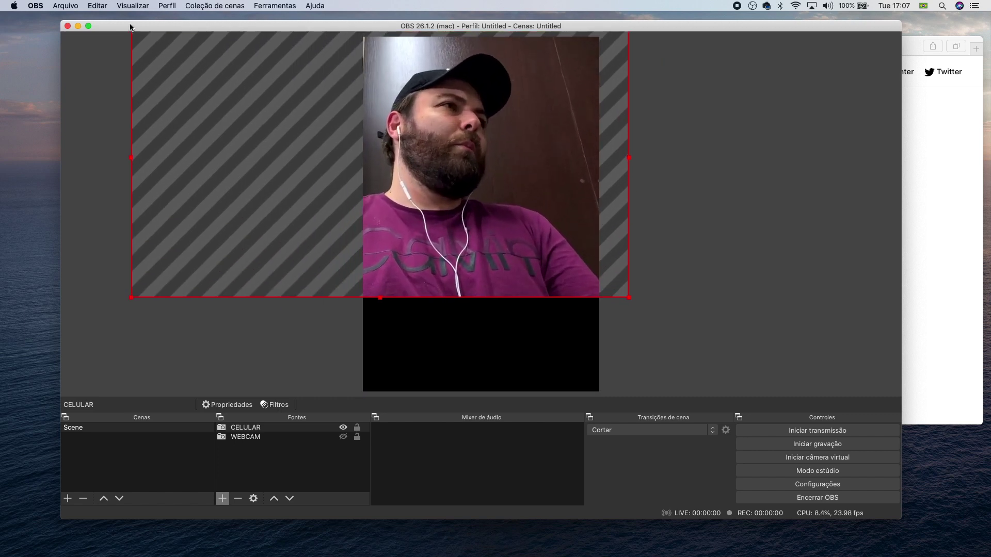
drag(414, 175, 447, 222)
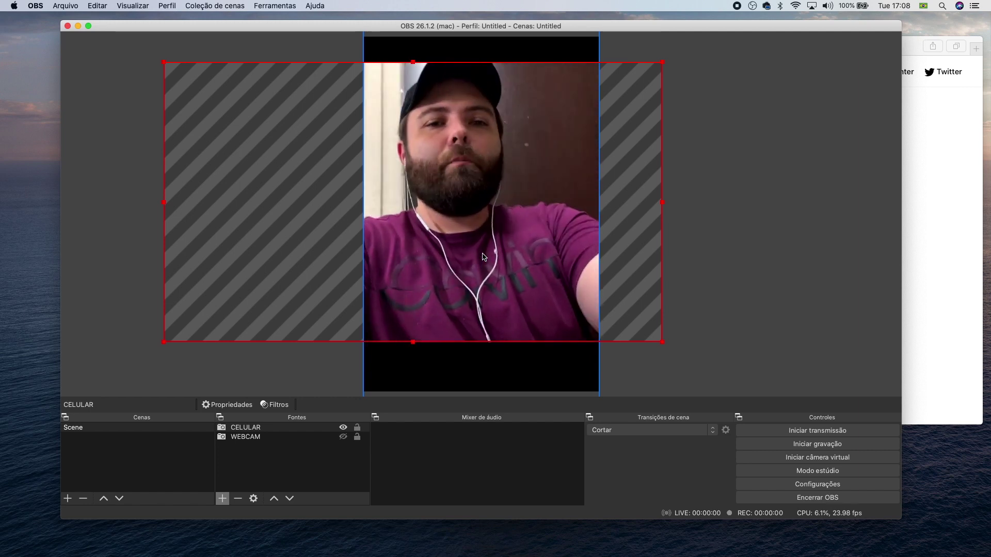
Step: Add a Correção de cor effect filter to CELULAR, setting Contraste to -0,11 and Brilho to -0,03
click(256, 431)
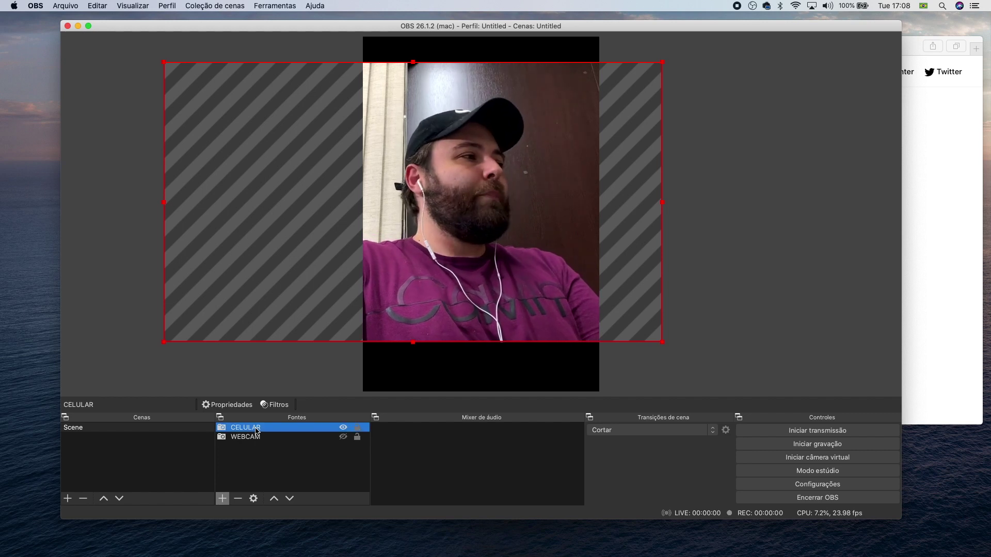
click(275, 405)
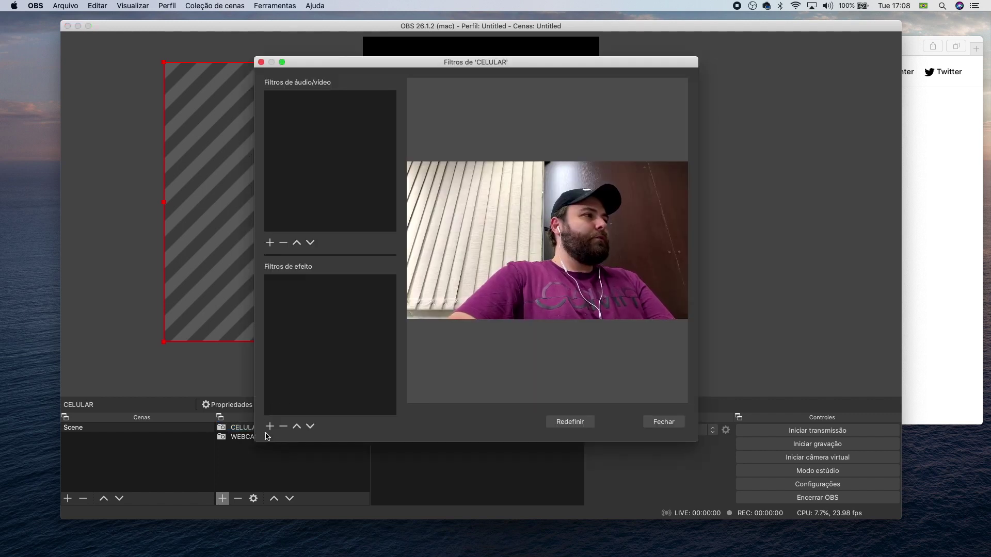
click(270, 427)
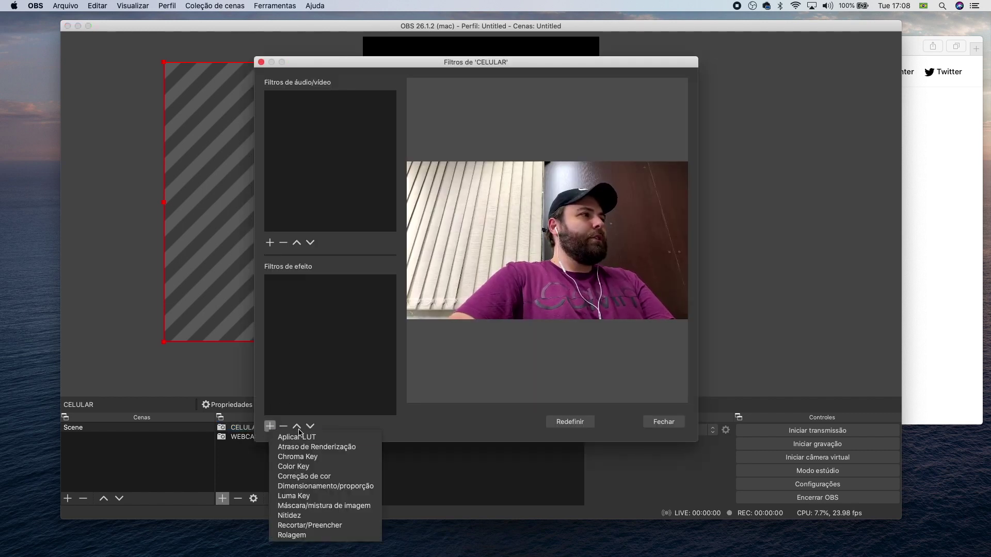
click(304, 476)
click(504, 114)
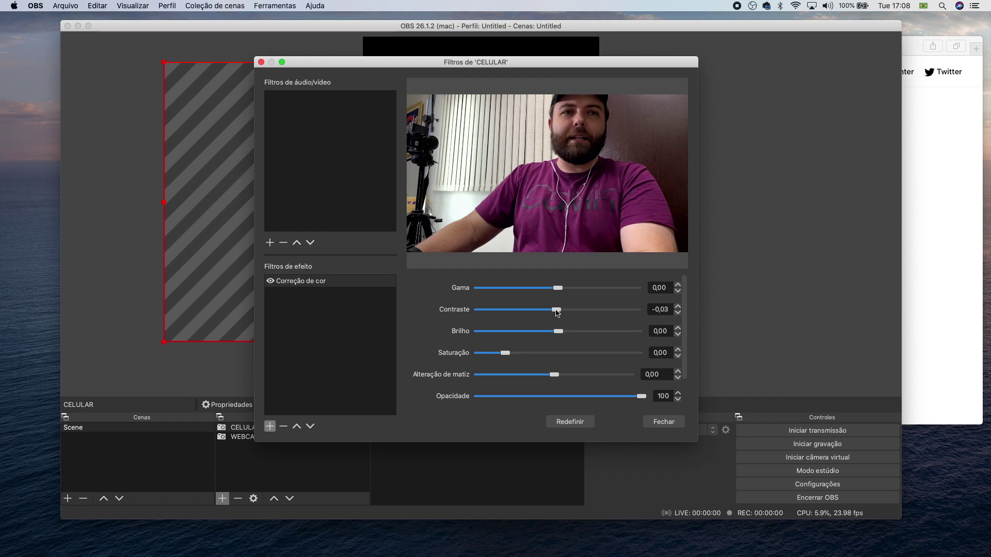
drag(558, 313, 557, 312)
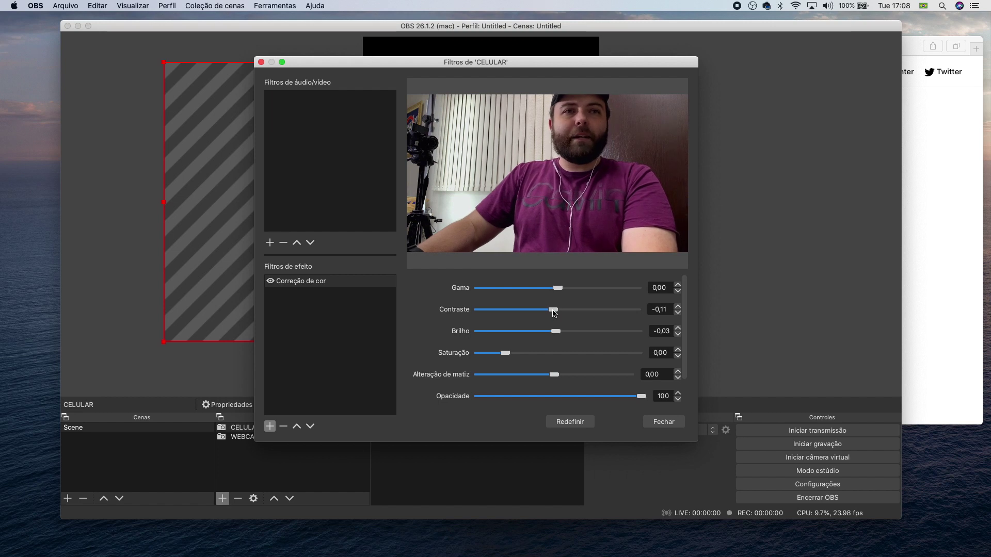
Step: Move the CELULAR filters window off the preview, set Gama to -0,03 and Brilho to 0,00, and fine-tune Contraste
drag(567, 61, 308, 144)
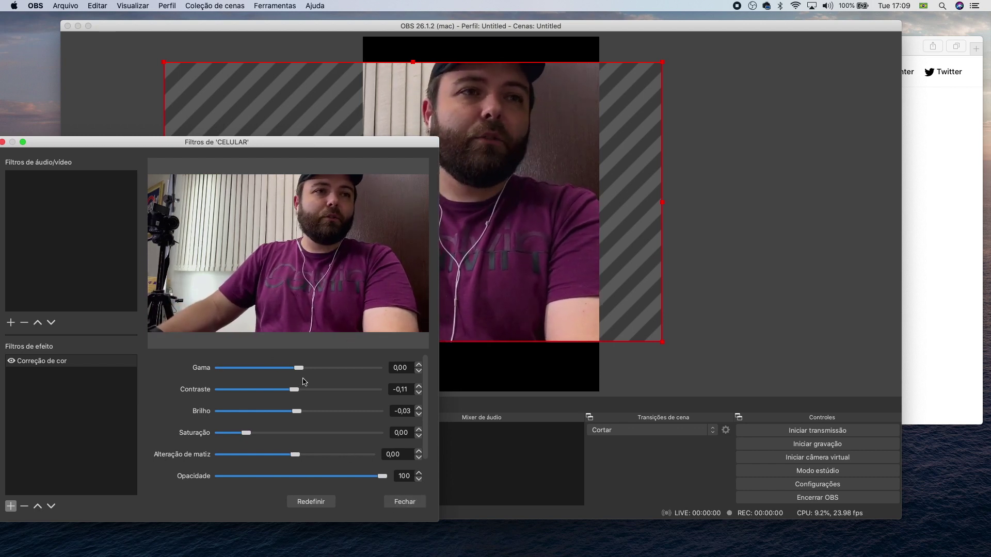
drag(301, 369, 299, 370)
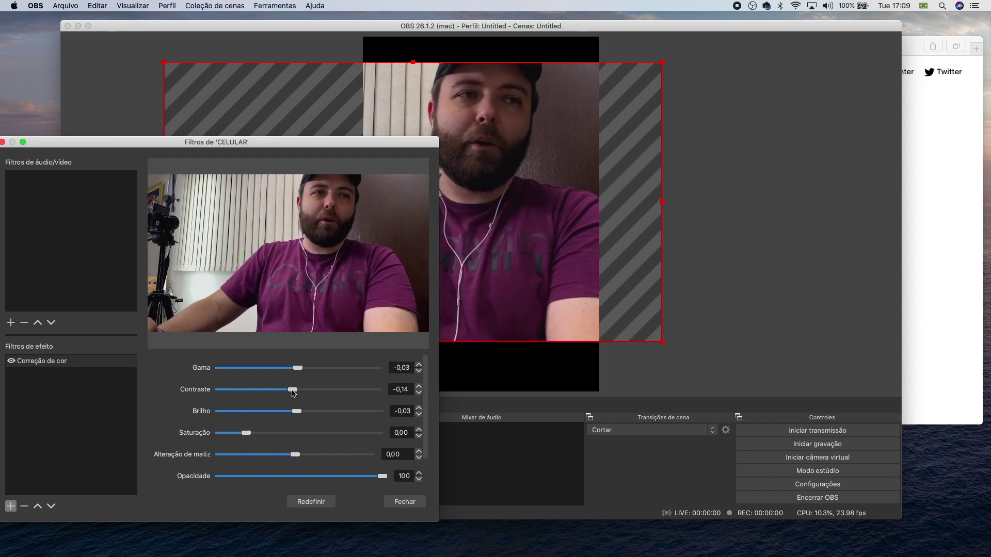
drag(299, 412, 299, 412)
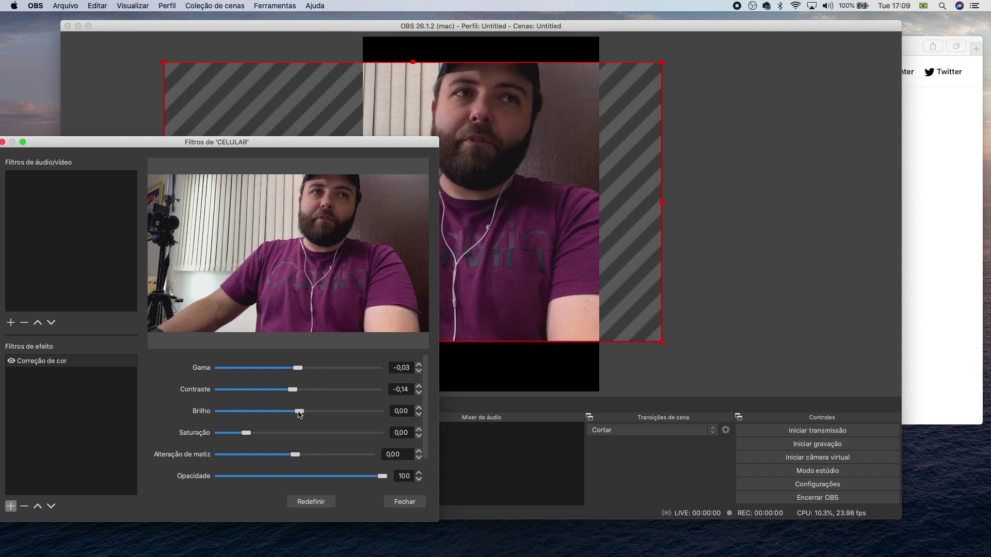
drag(294, 391, 299, 390)
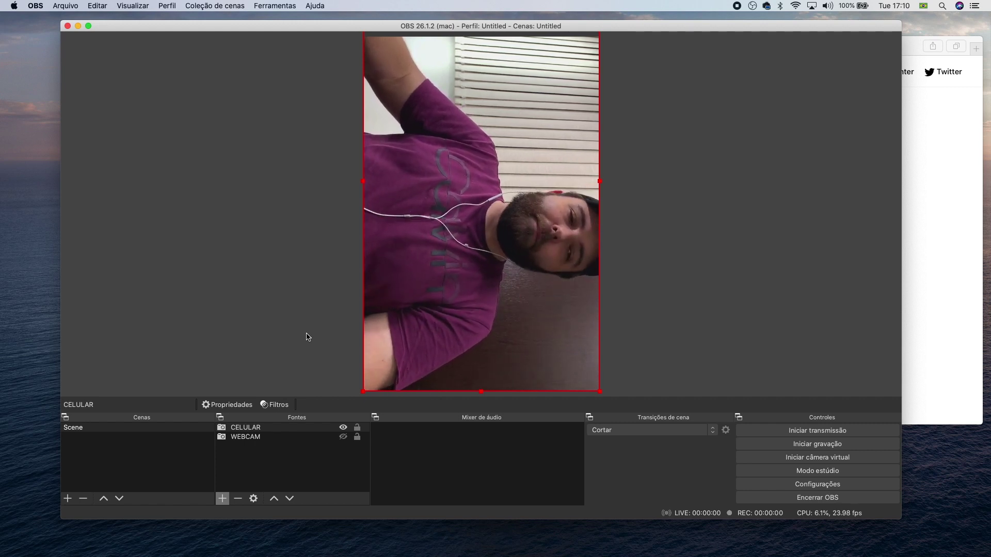
Step: Toggle the CELULAR source's visibility off and on, and rotate its image in the preview
click(343, 428)
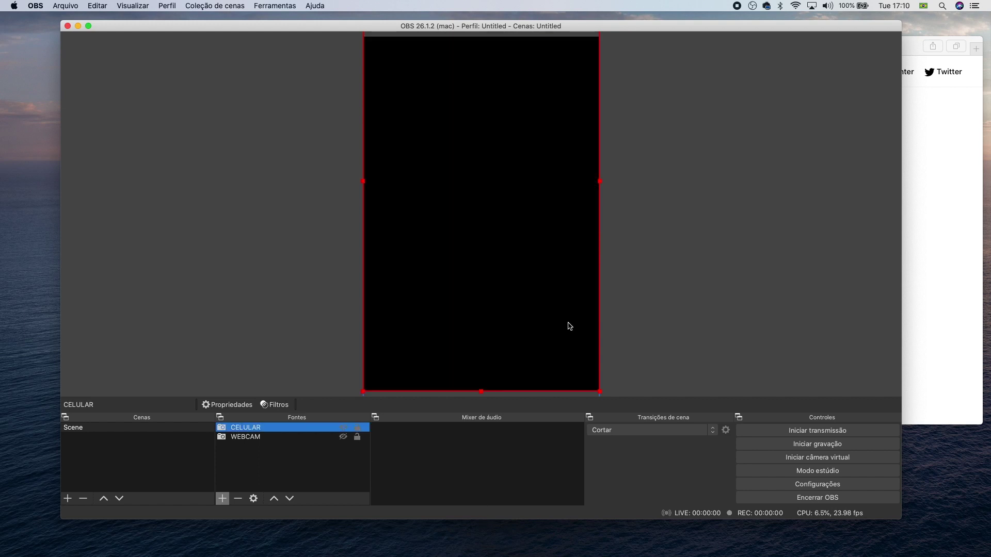
click(344, 427)
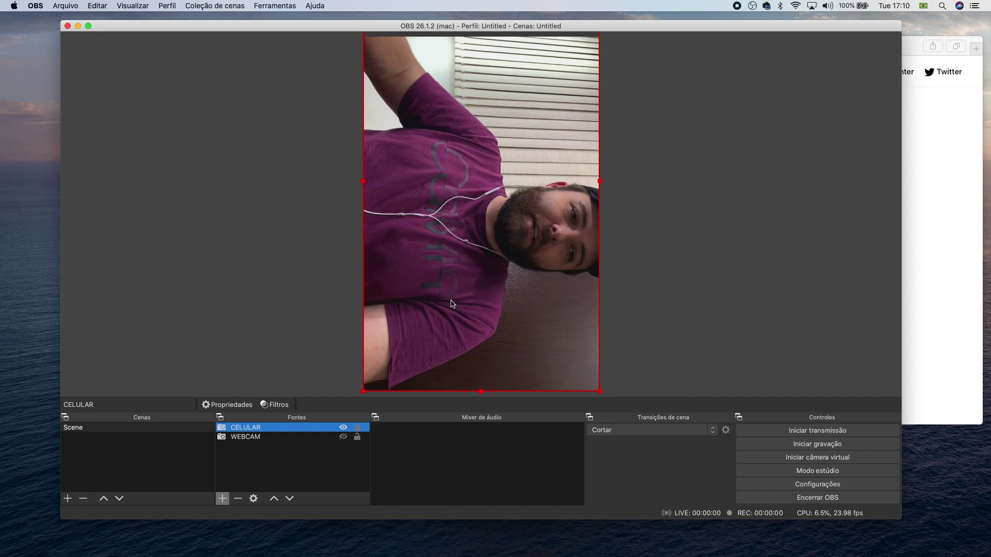
right_click(533, 213)
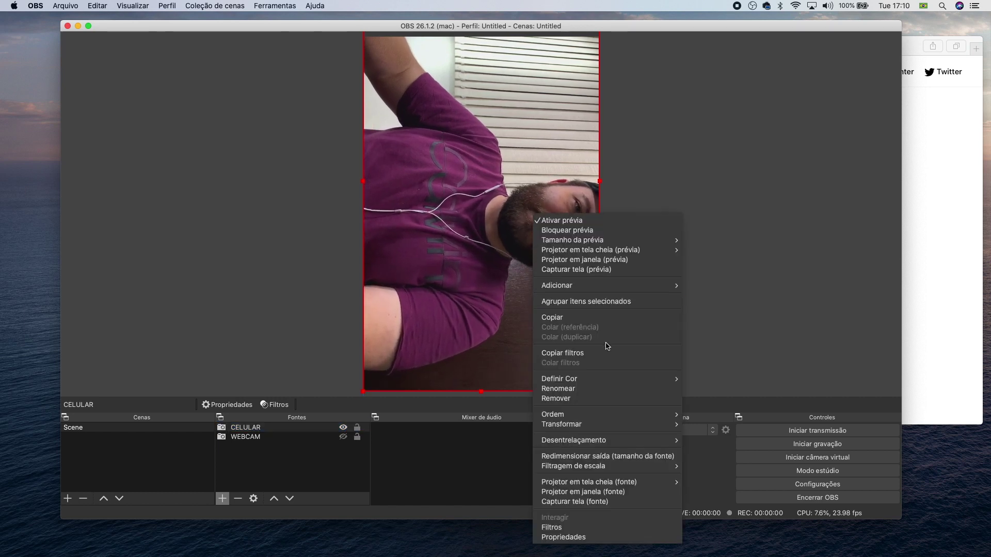
click(722, 460)
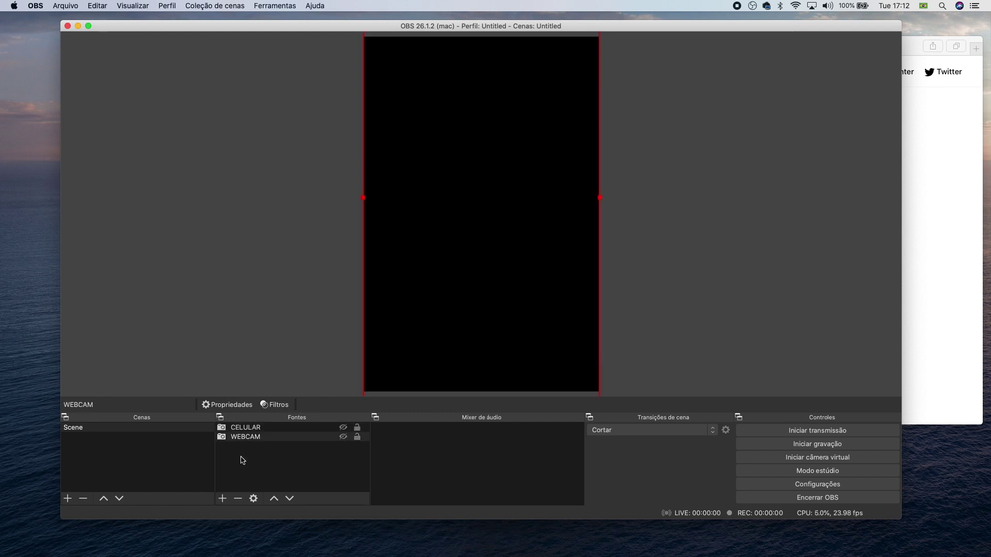
Step: Clear the source selection and create a new video capture device source named CAMERA
click(232, 463)
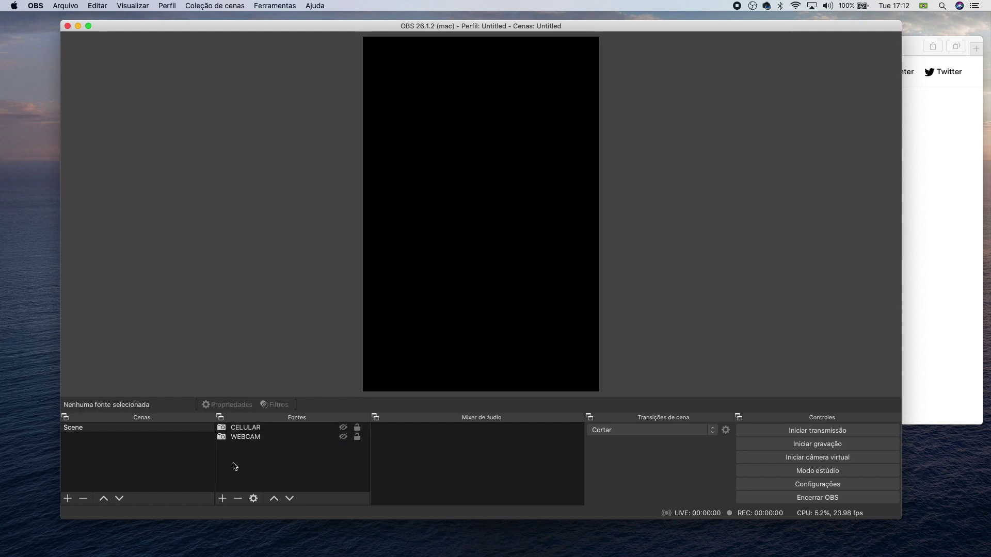
click(222, 499)
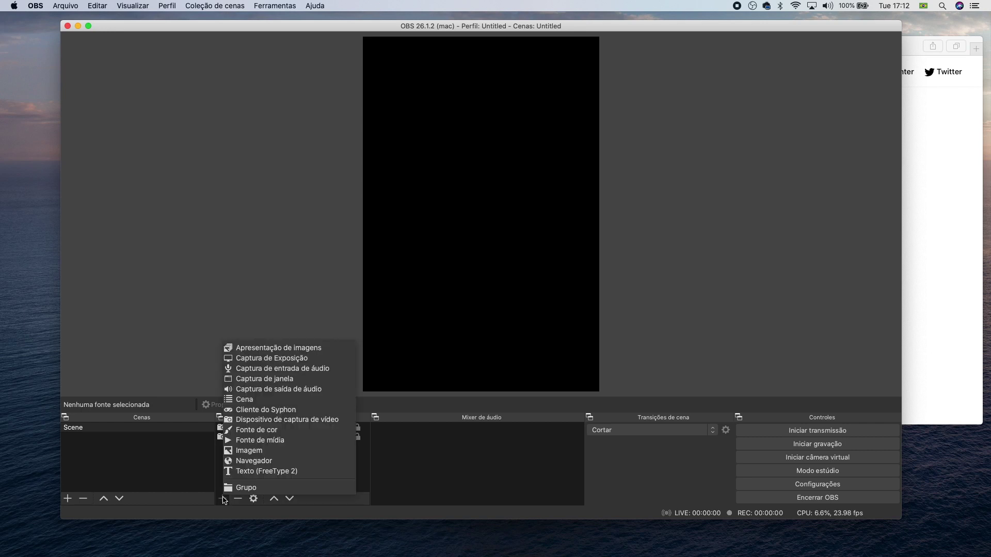
click(274, 421)
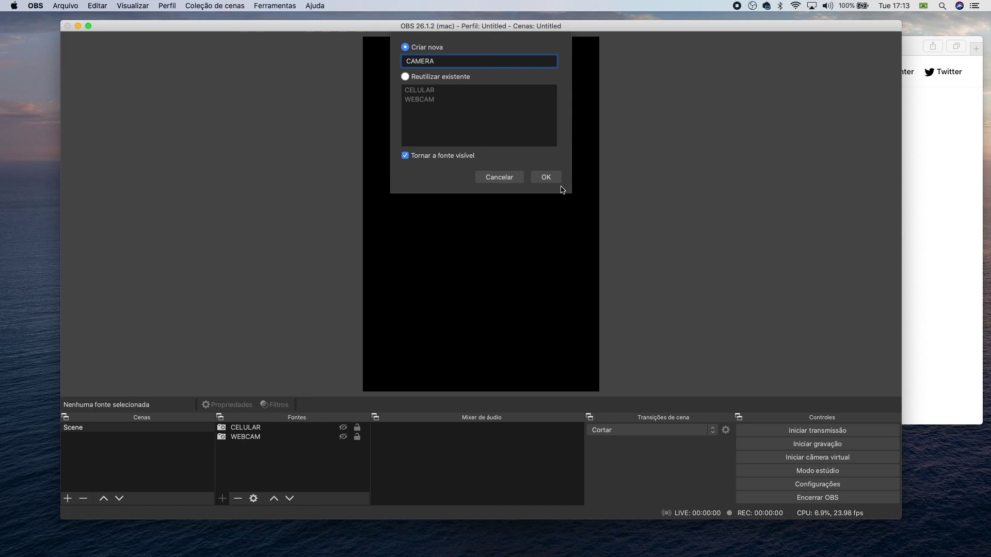
text(CAMERA)
click(546, 177)
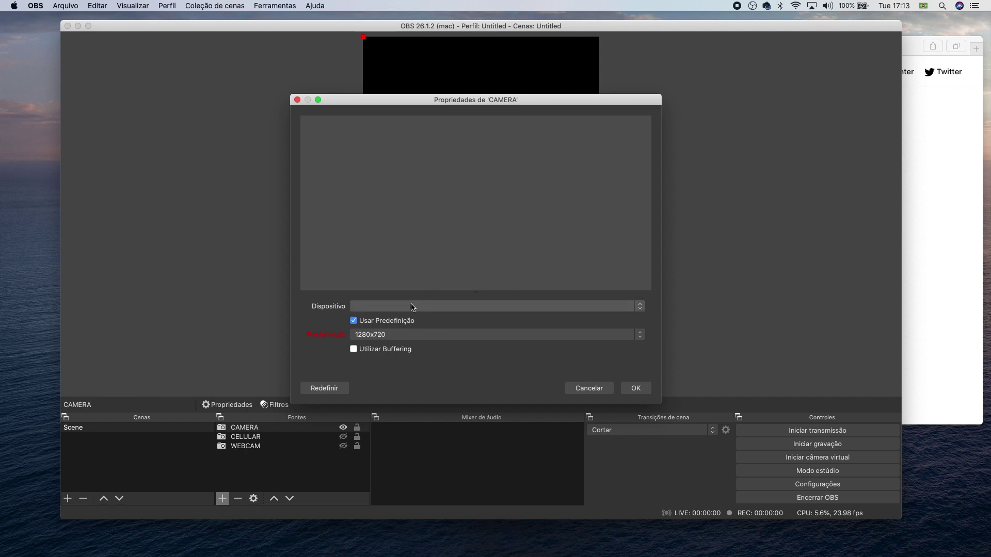
Step: Set CAMERA's device to Sony Camera (Imaging Edge) with the High preset, and move its image toward the middle of the canvas
click(413, 307)
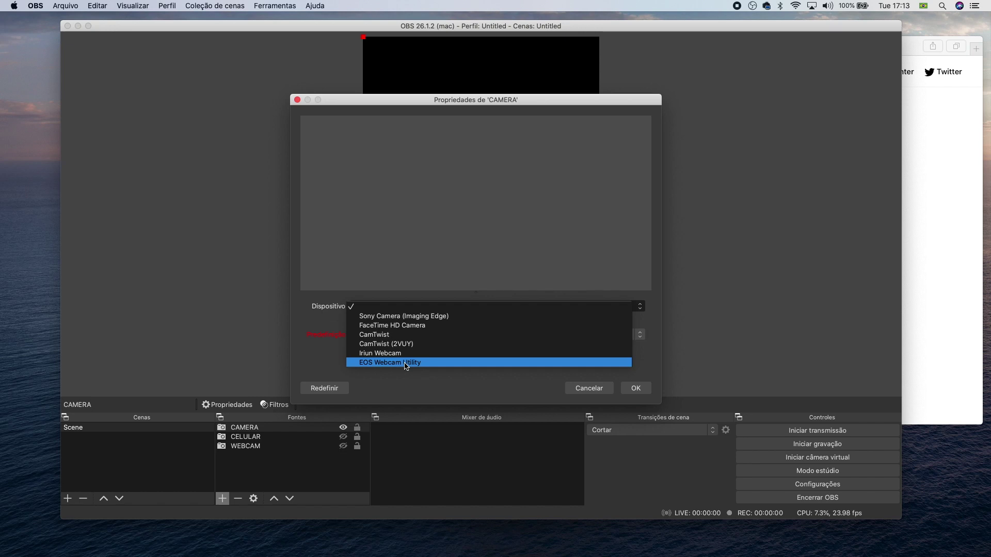
click(399, 316)
click(379, 328)
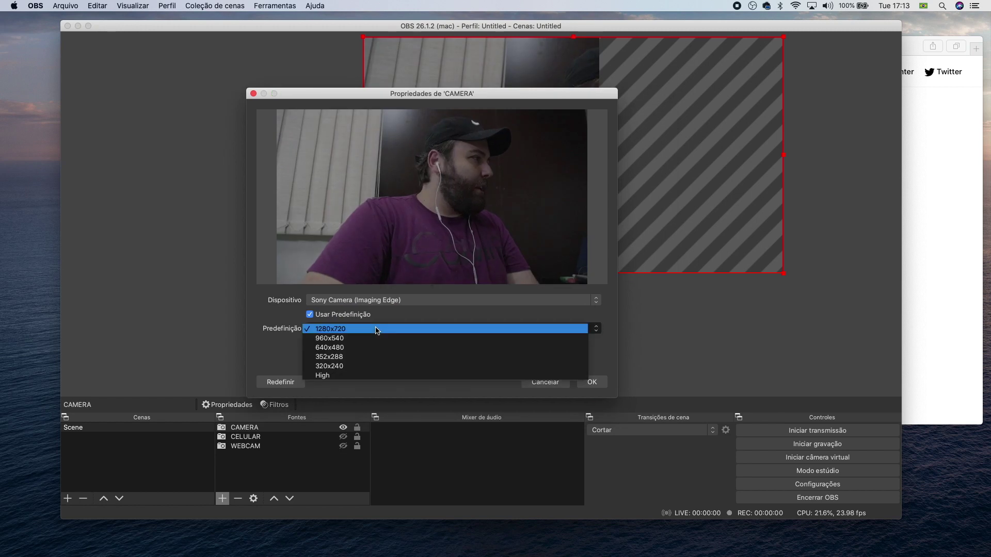
click(355, 375)
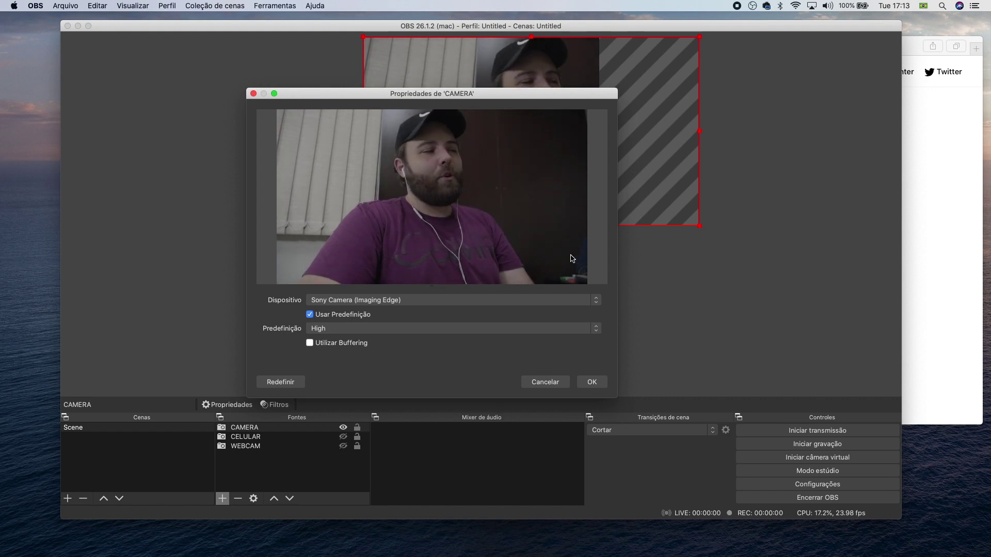
click(592, 382)
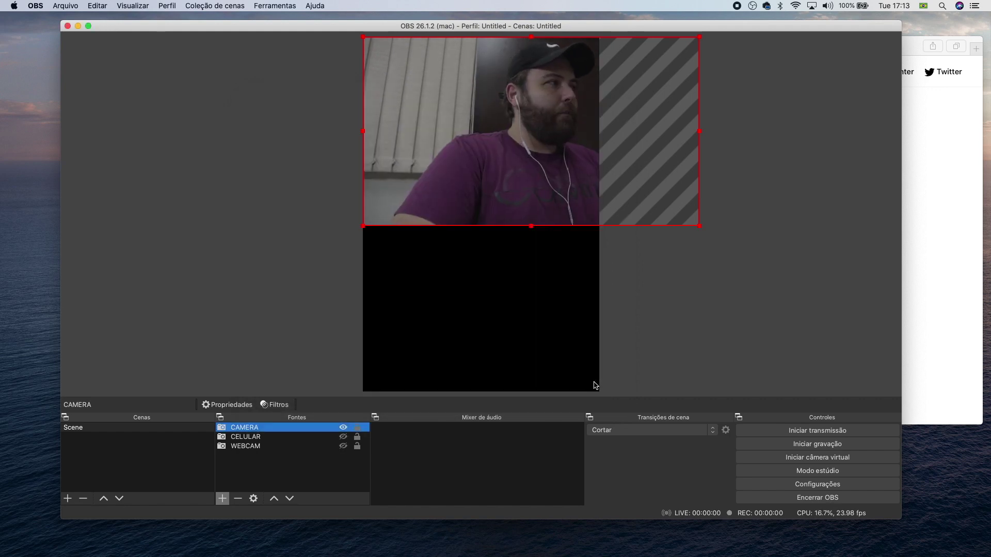
drag(574, 55, 534, 117)
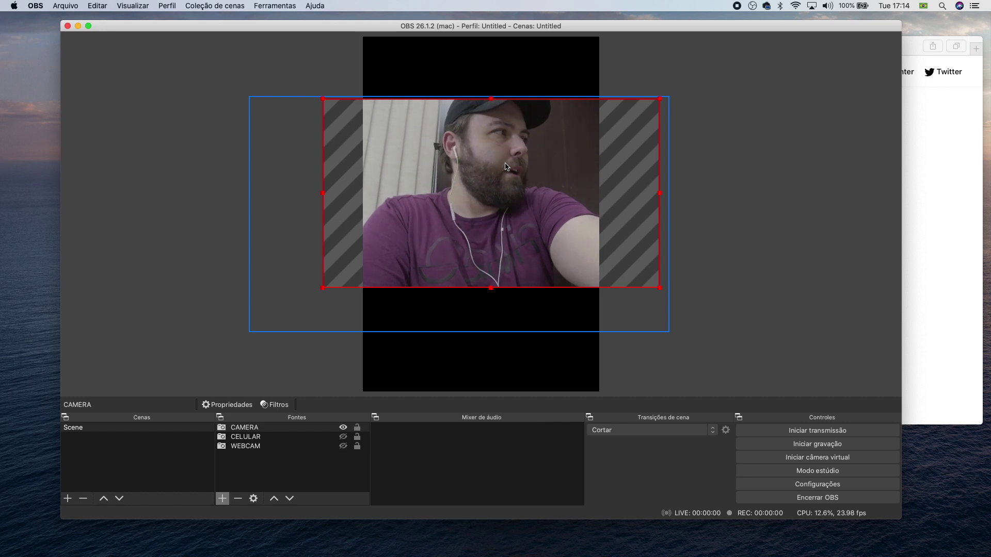
Step: Add a Correção de cor effect filter to CAMERA with Gama 0,13, Contraste 0,09 and Saturação 0,15
click(274, 429)
click(269, 406)
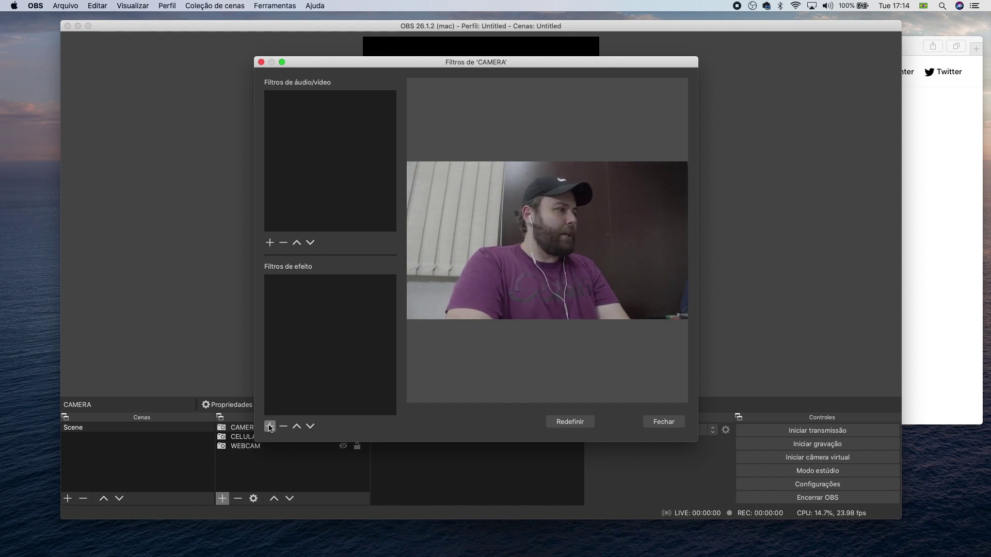
click(270, 426)
click(334, 472)
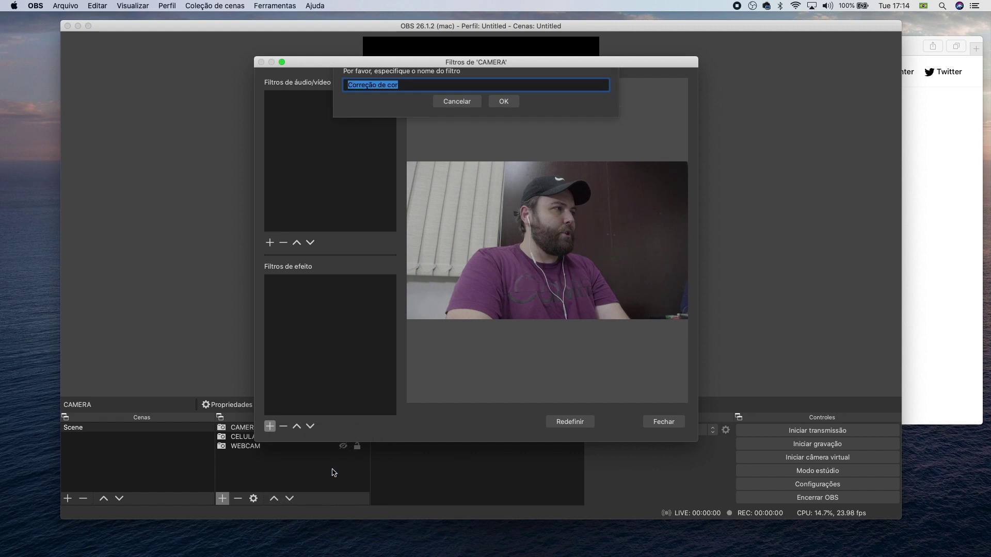
click(504, 113)
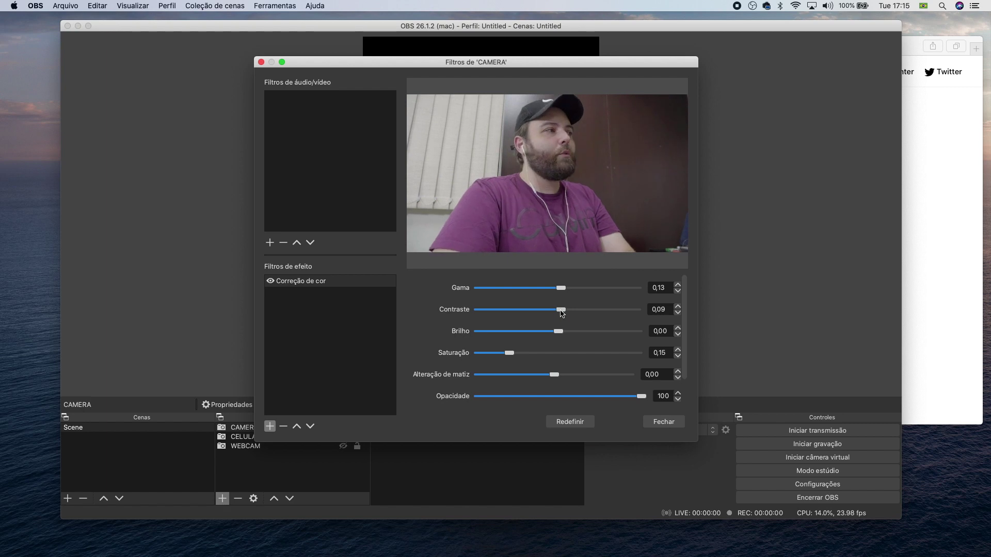
click(664, 423)
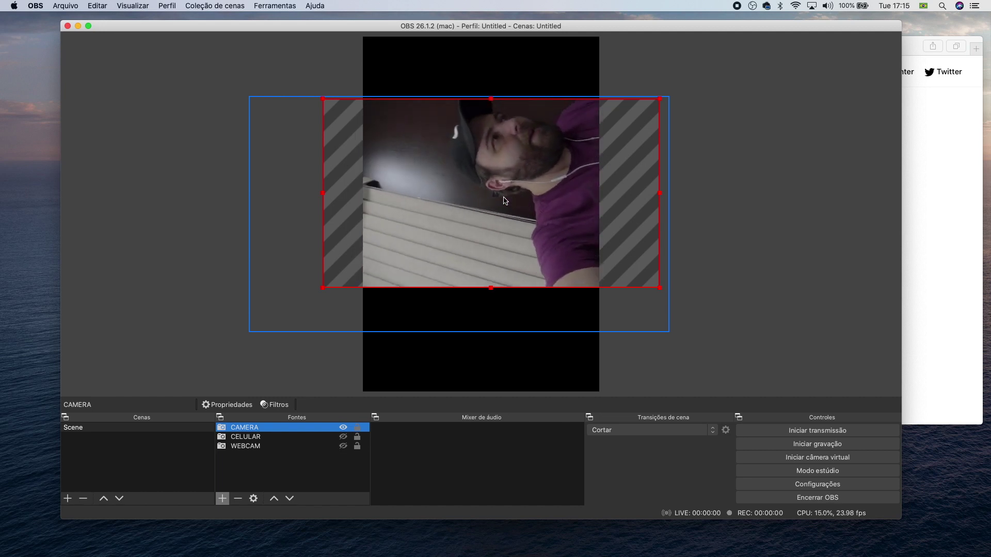
Step: Rotate the CAMERA image 90° clockwise and enlarge it to fill the whole vertical canvas
right_click(493, 194)
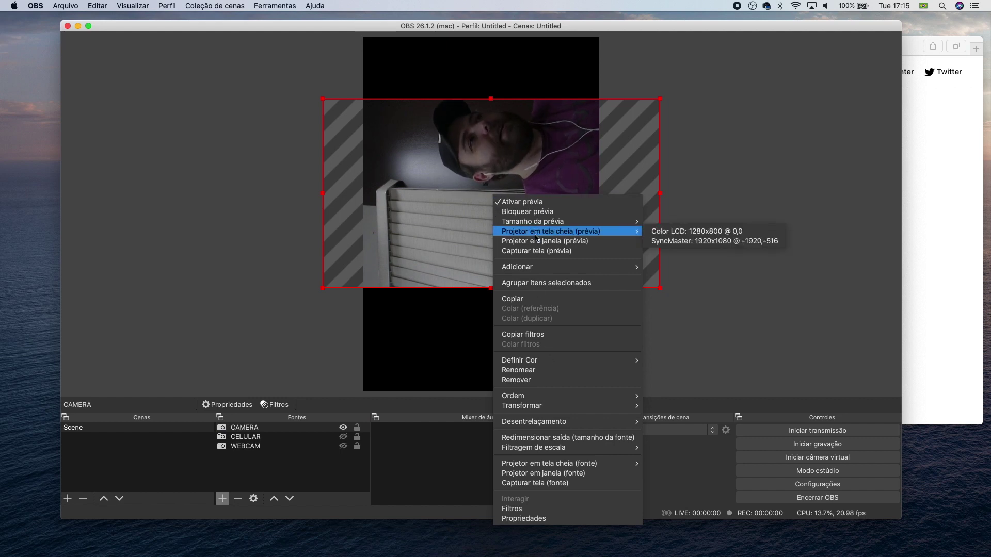
mouse_move(587, 406)
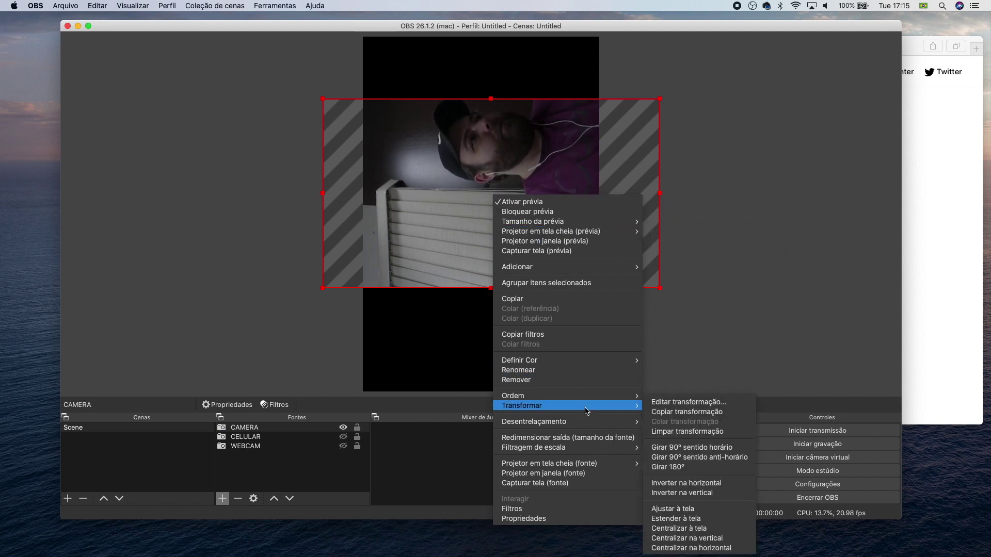
click(692, 448)
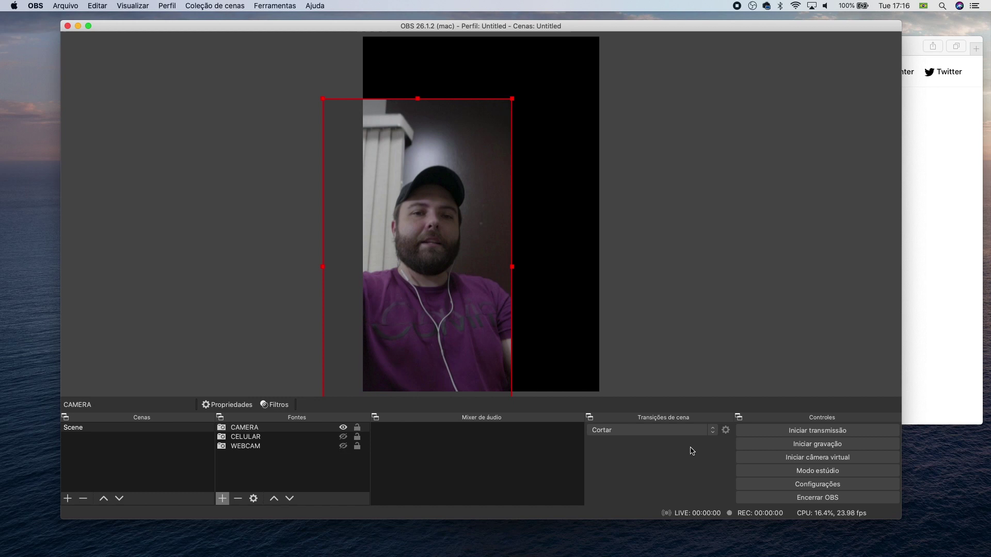
key(super+f)
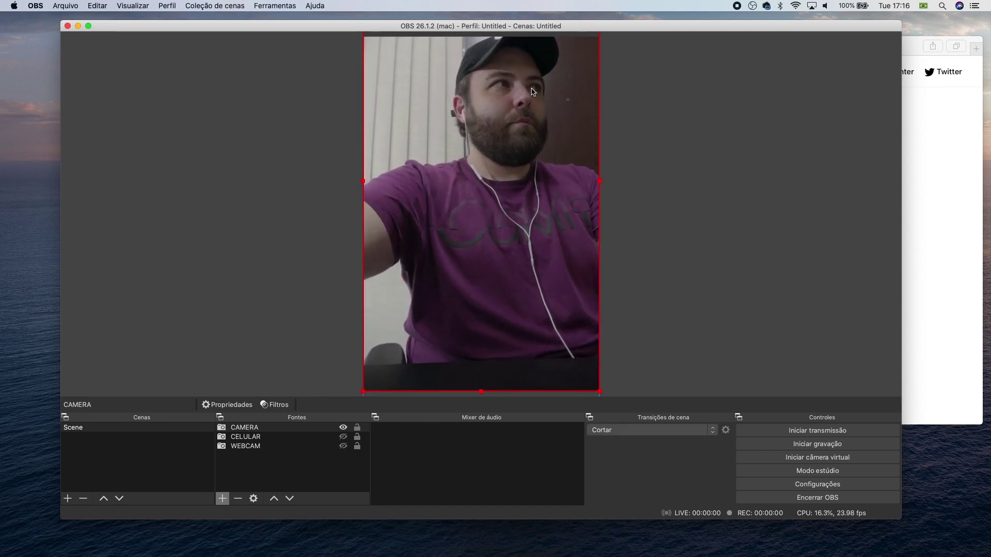
Step: Shift the CAMERA image down to reframe the subject within the canvas, and select the WEBCAM source
drag(529, 97, 529, 129)
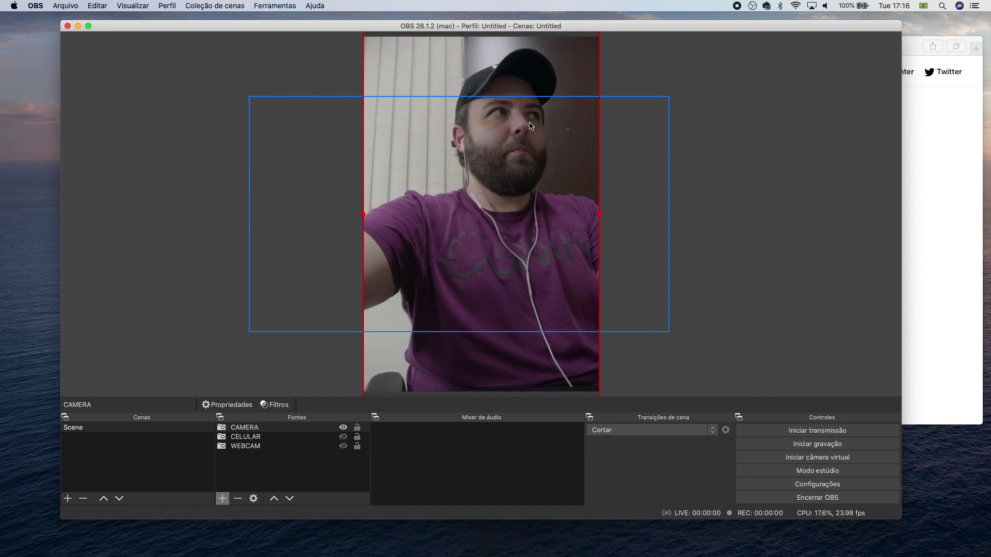
key(Down)
key(Down)
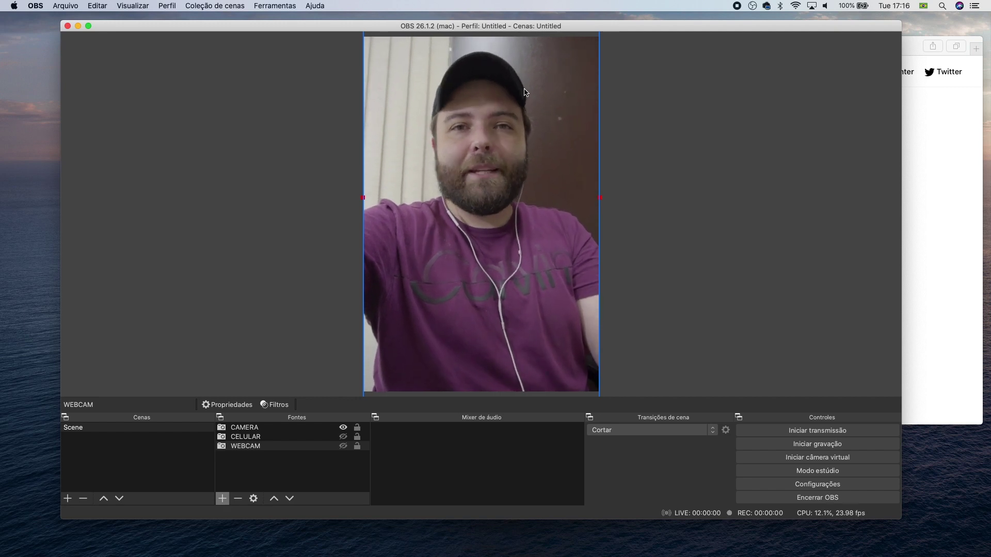
Step: Switch to Yellow Duck, place its window clear of the OBS preview, and copy the RTMP URL
click(910, 49)
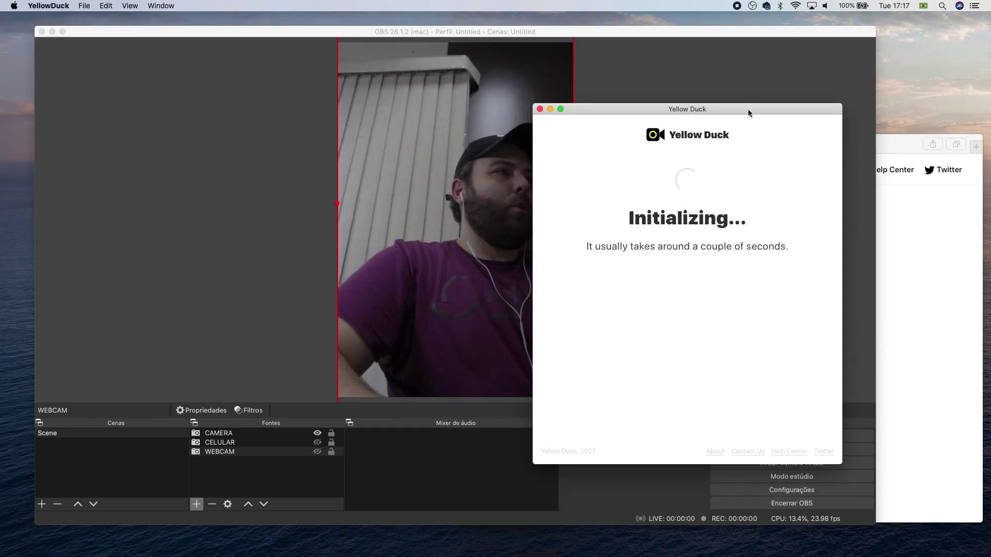
mouse_move(749, 113)
mouse_down()
mouse_move(758, 111)
mouse_move(749, 93)
mouse_move(757, 117)
mouse_up()
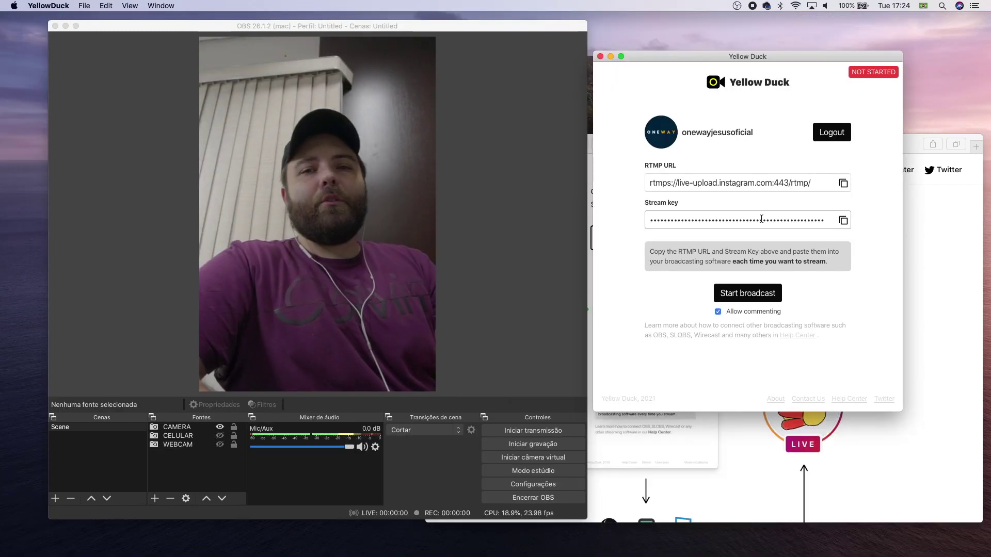
mouse_move(797, 54)
mouse_down()
mouse_move(819, 52)
mouse_move(812, 42)
mouse_up()
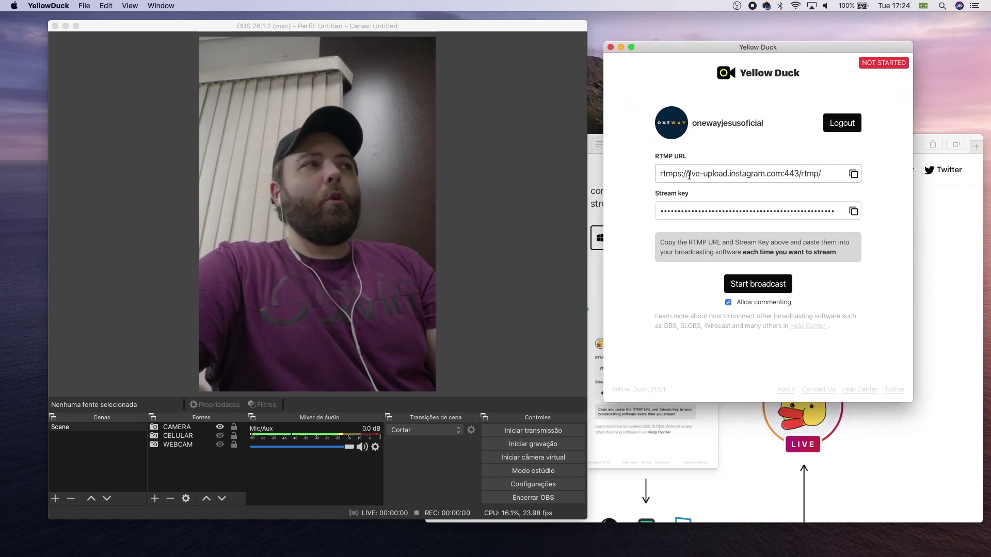
click(850, 172)
click(855, 214)
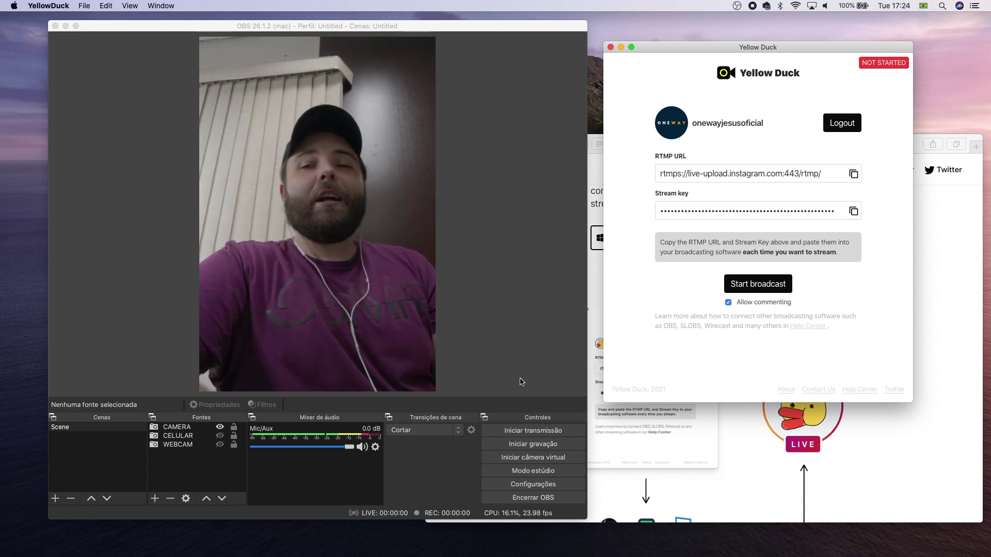
click(853, 174)
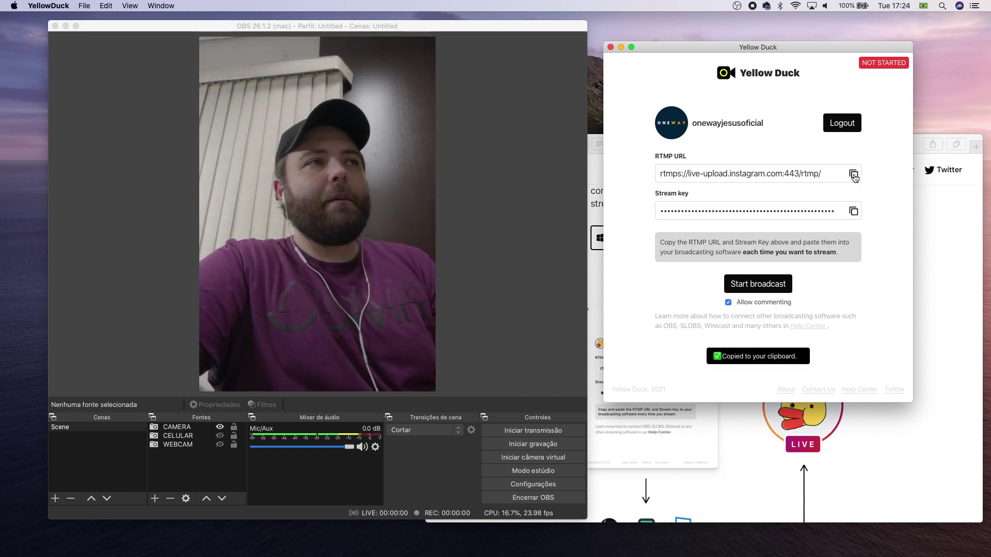
Step: In the OBS Transmissão settings, set Serviço to Personalizado and paste rtmps://live-upload.instagram.com:443/rtmp/ as the Servidor
click(428, 494)
click(539, 488)
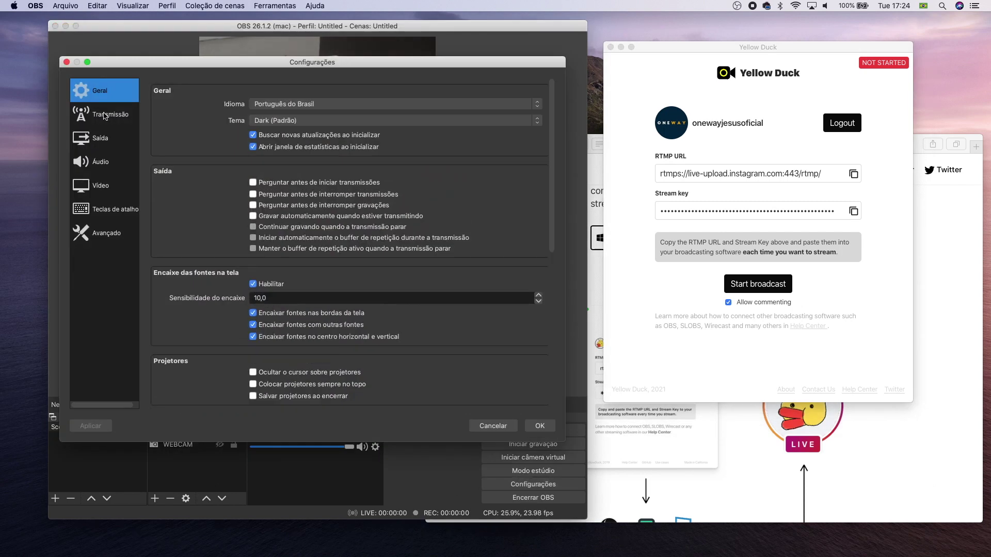
click(105, 115)
click(274, 95)
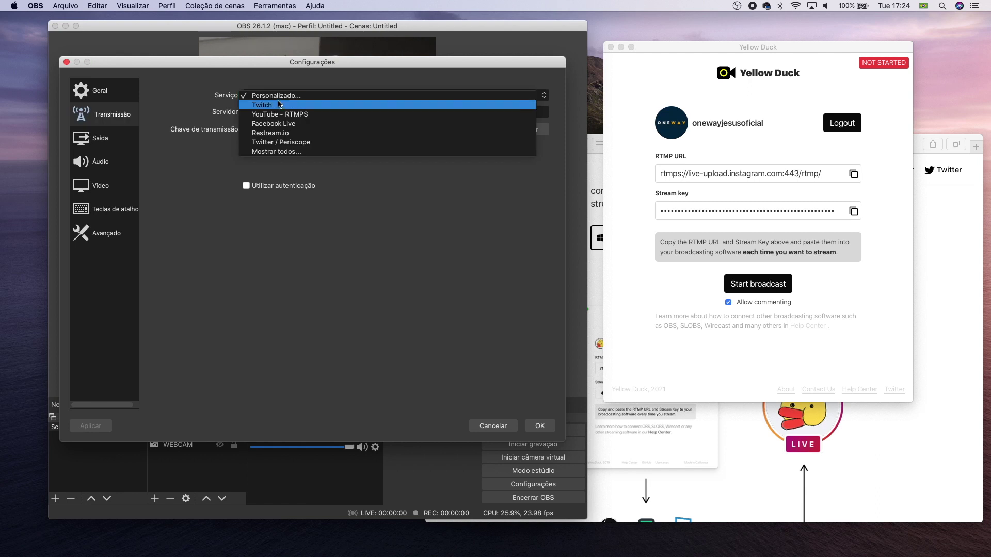
click(278, 105)
click(279, 99)
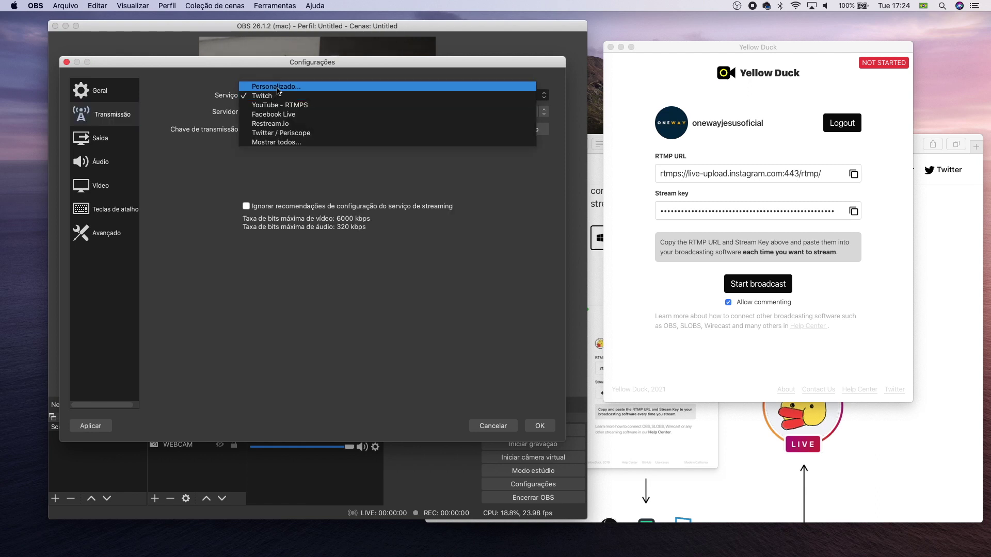
click(277, 92)
triple_click(321, 112)
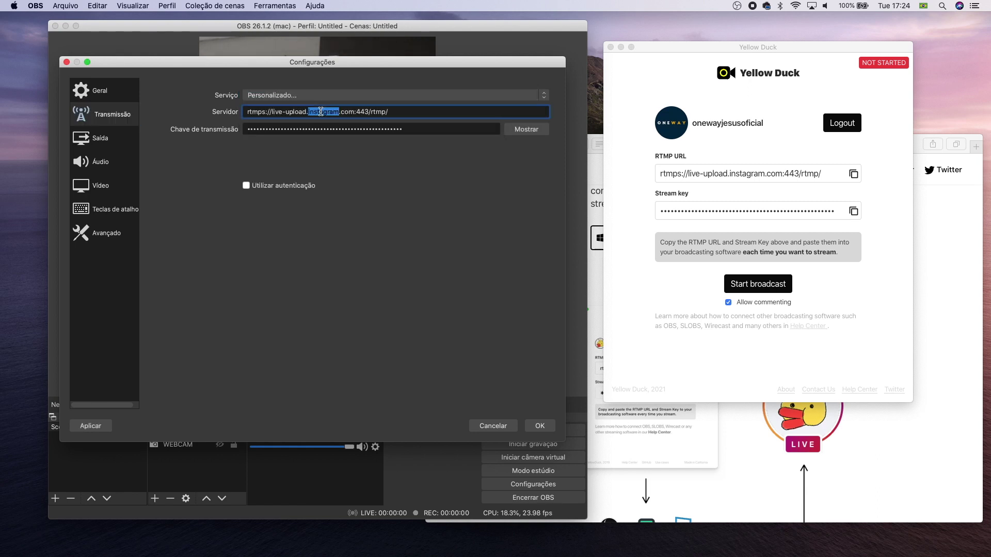
key(super+v)
Step: Copy the stream key from Yellow Duck, paste it as the Chave de transmissão in OBS, and confirm the settings
click(853, 211)
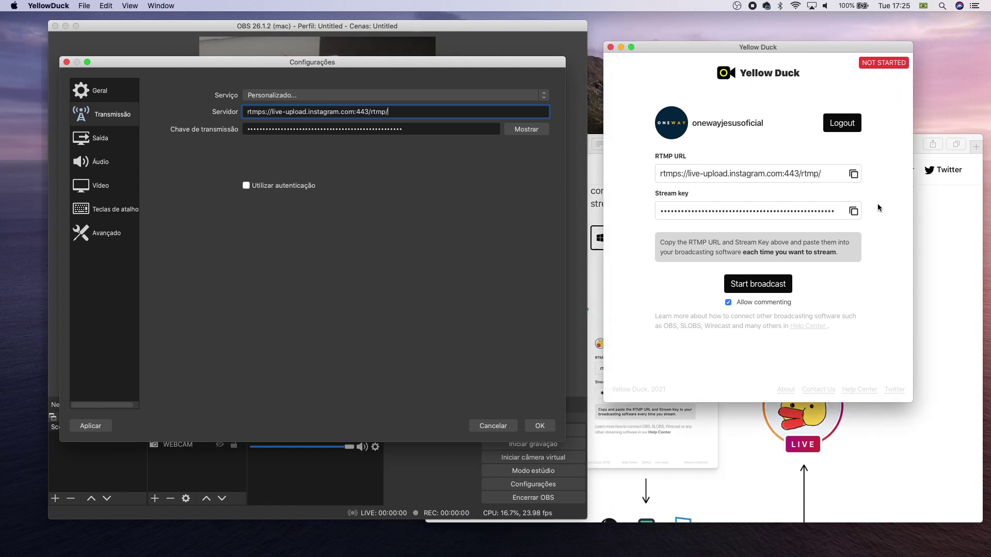
click(854, 211)
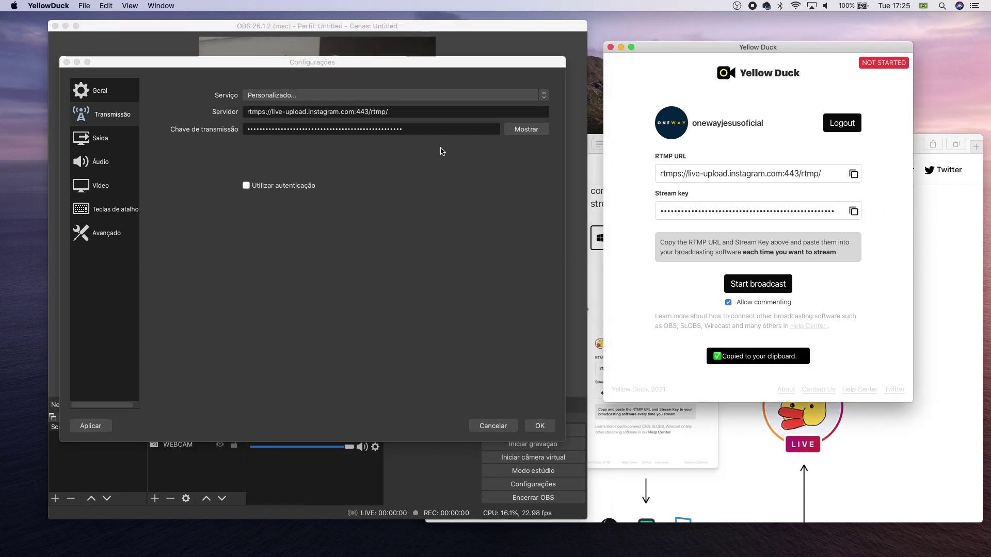
triple_click(354, 128)
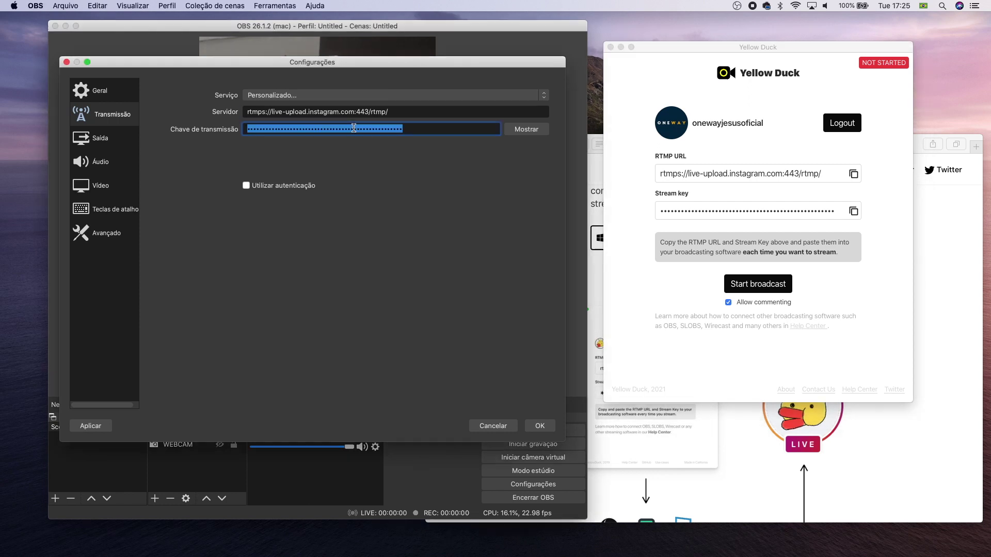
key(super+v)
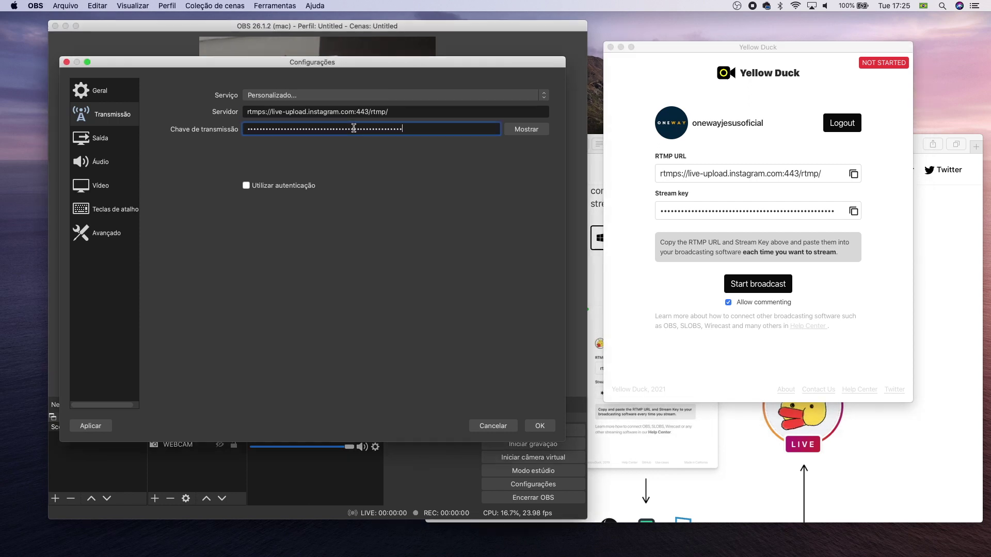
click(540, 426)
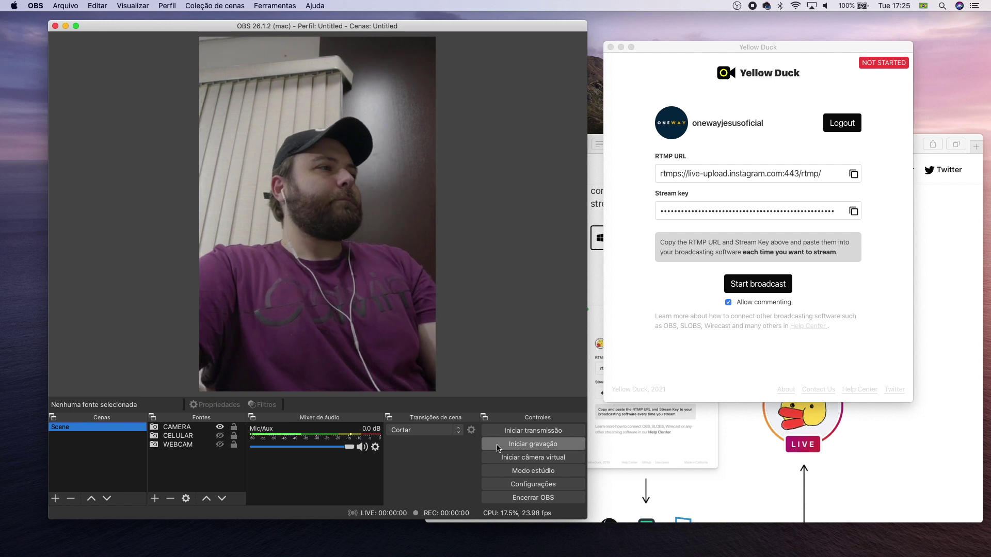
Step: Start the transmission in OBS, and start the broadcast in Yellow Duck with commenting allowed
click(543, 433)
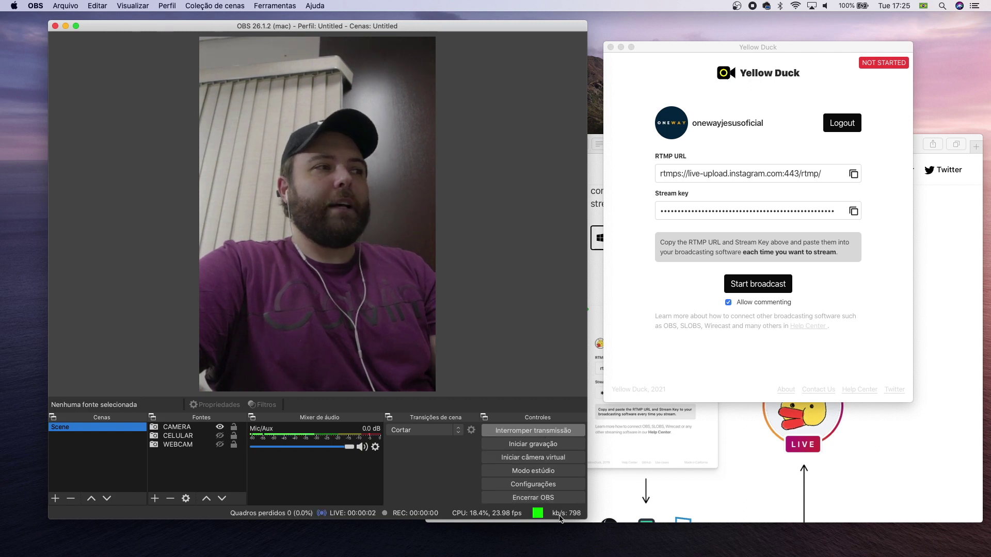
click(710, 266)
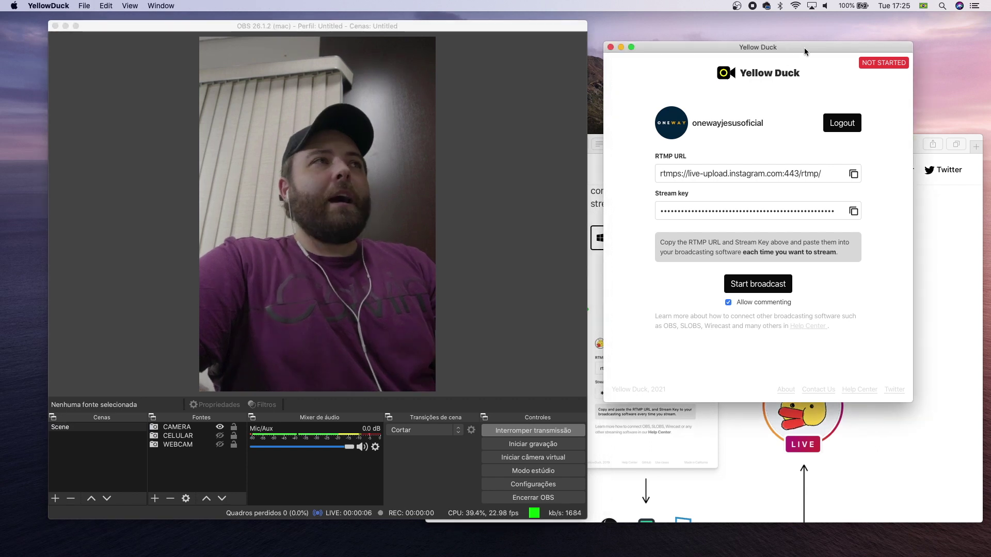
drag(804, 48, 654, 57)
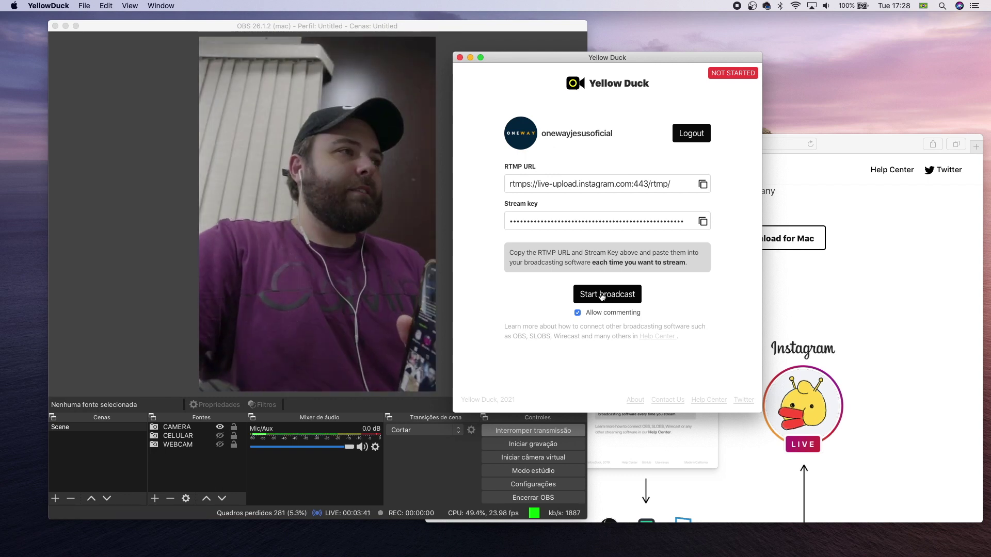
click(601, 295)
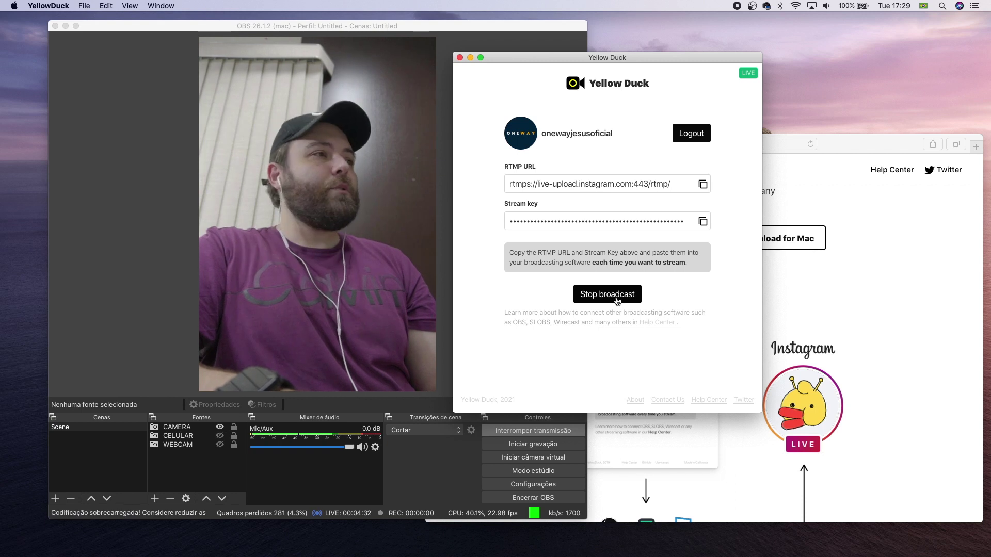
Step: Stop the broadcast in Yellow Duck, and stop the transmission in OBS
click(611, 299)
click(575, 154)
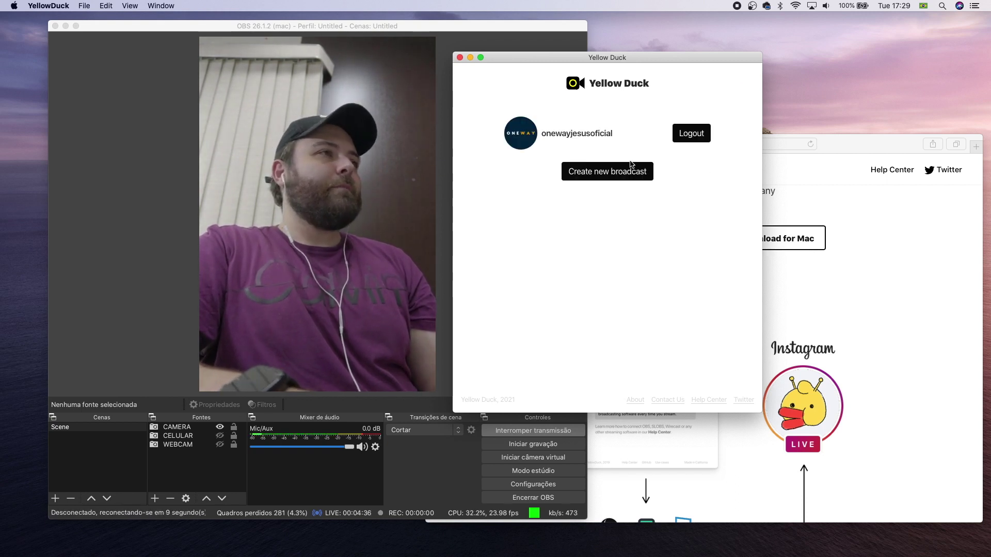
click(490, 434)
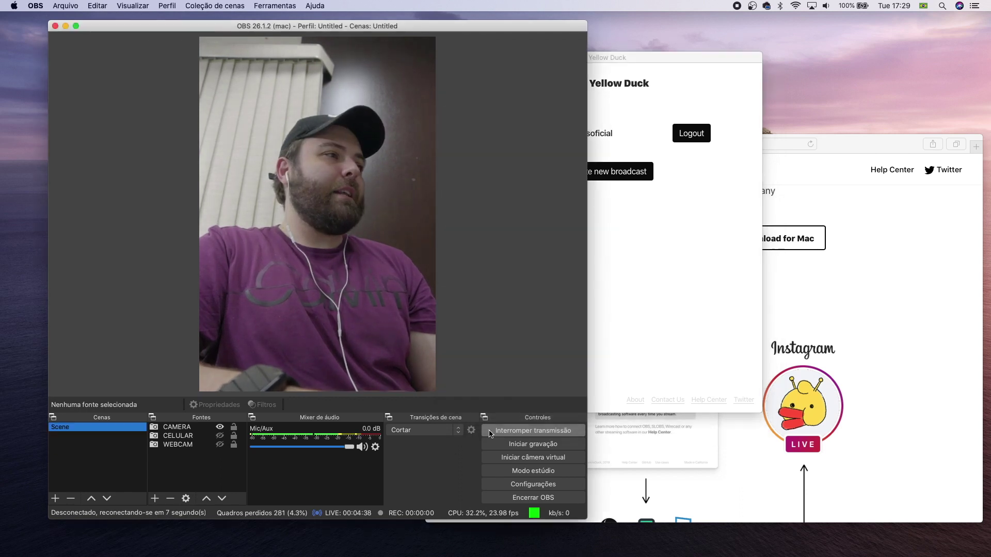
click(529, 431)
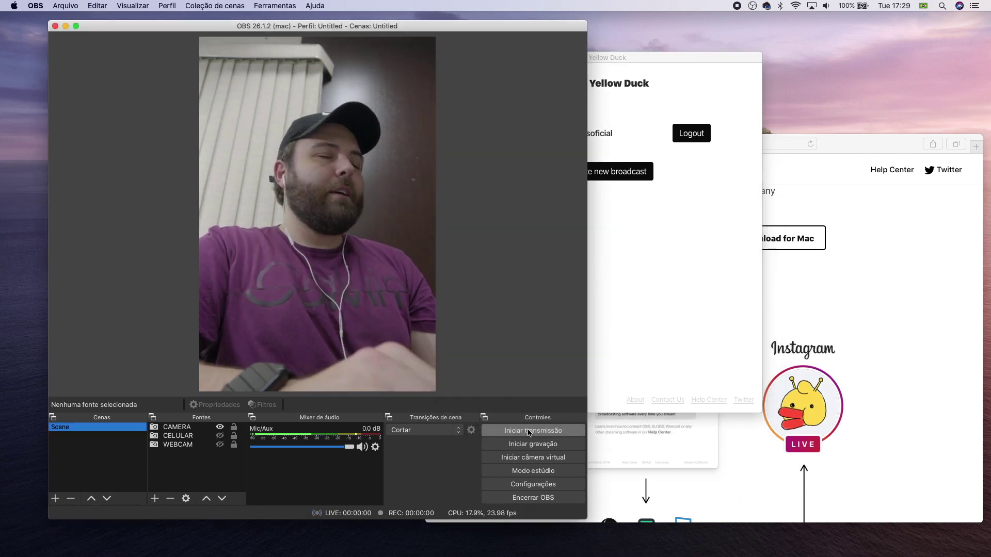